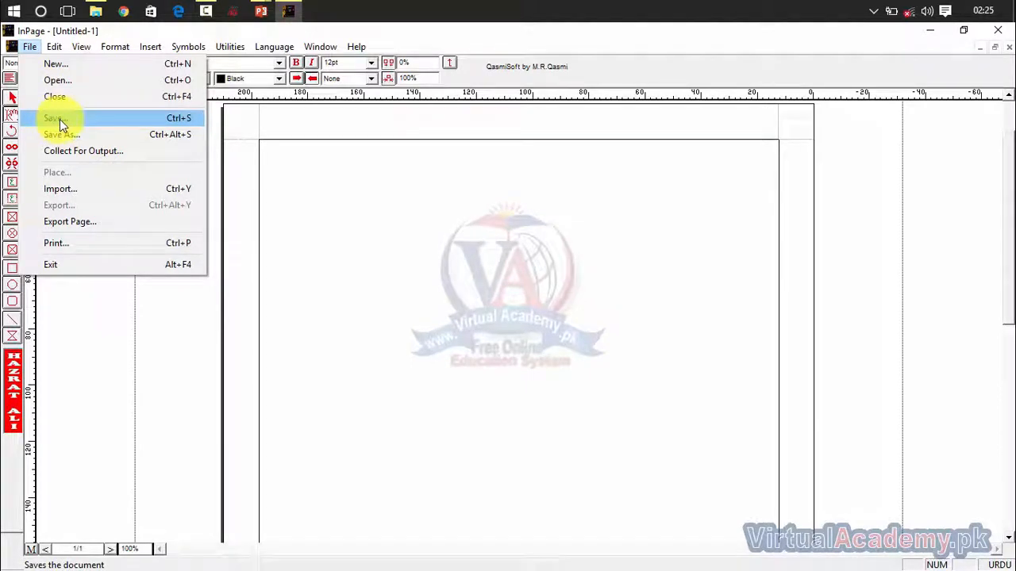
Step: Write the Urdu word پاکستان on the blank page and select the word
left_click(511, 192)
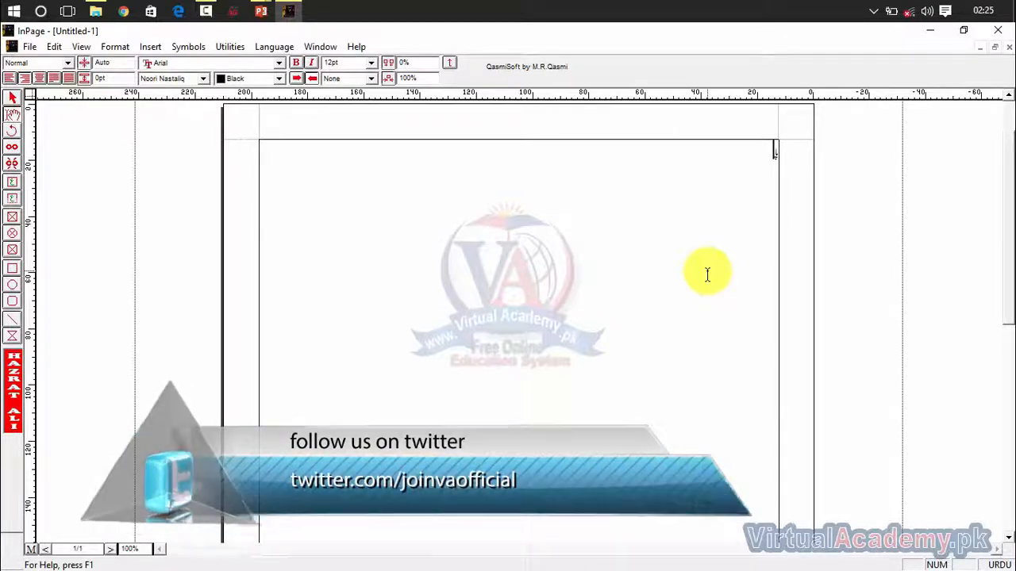
type("پاک")
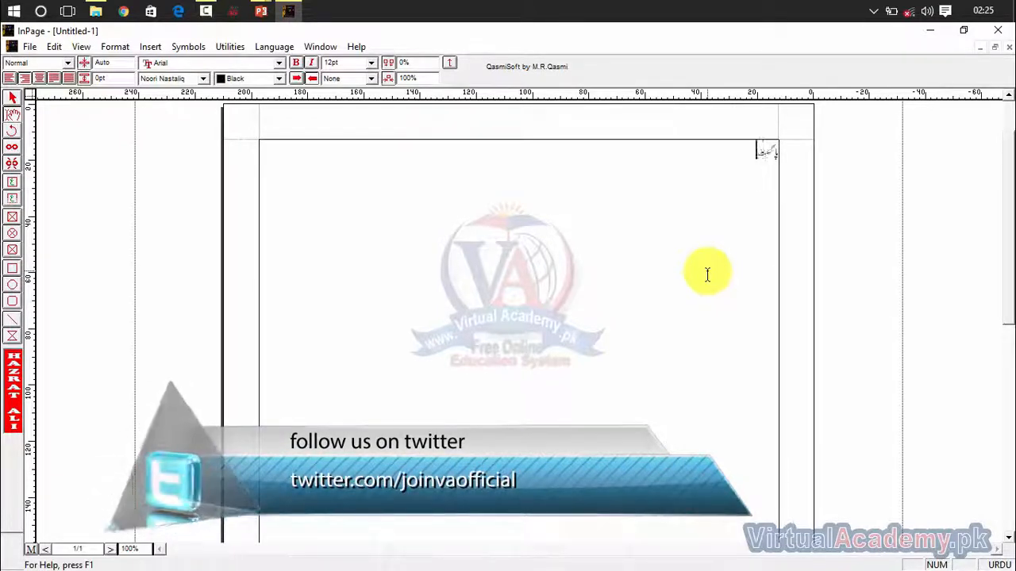
type("ستان")
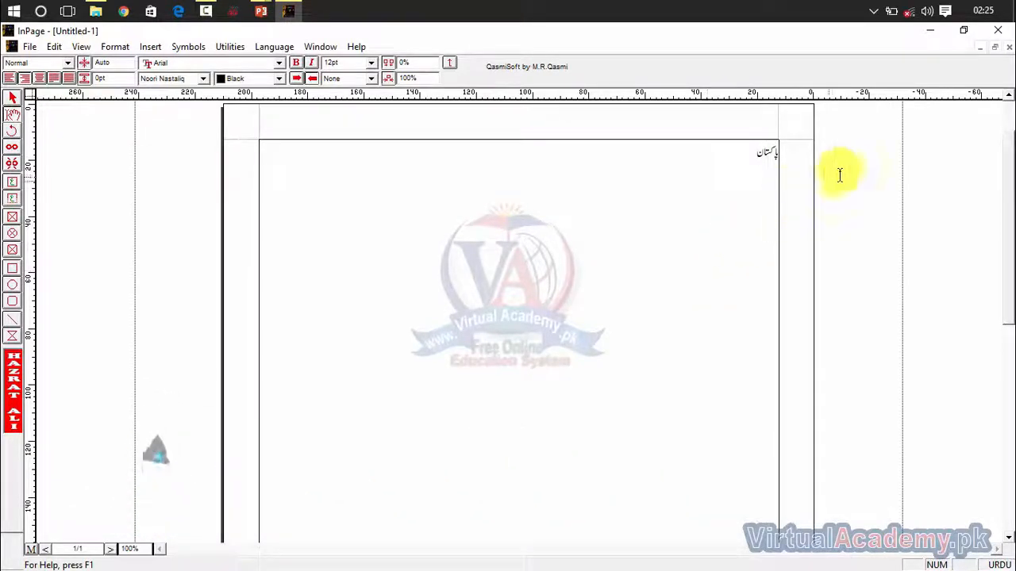
double_click(758, 152)
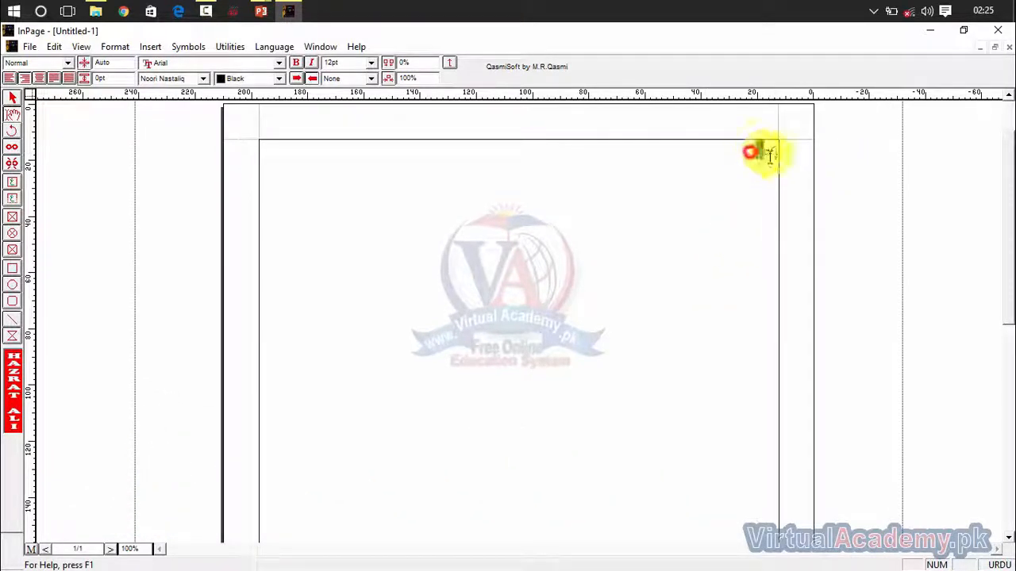
Step: Try font sizes of 72 pt and 100 pt on the selected word
left_click(369, 65)
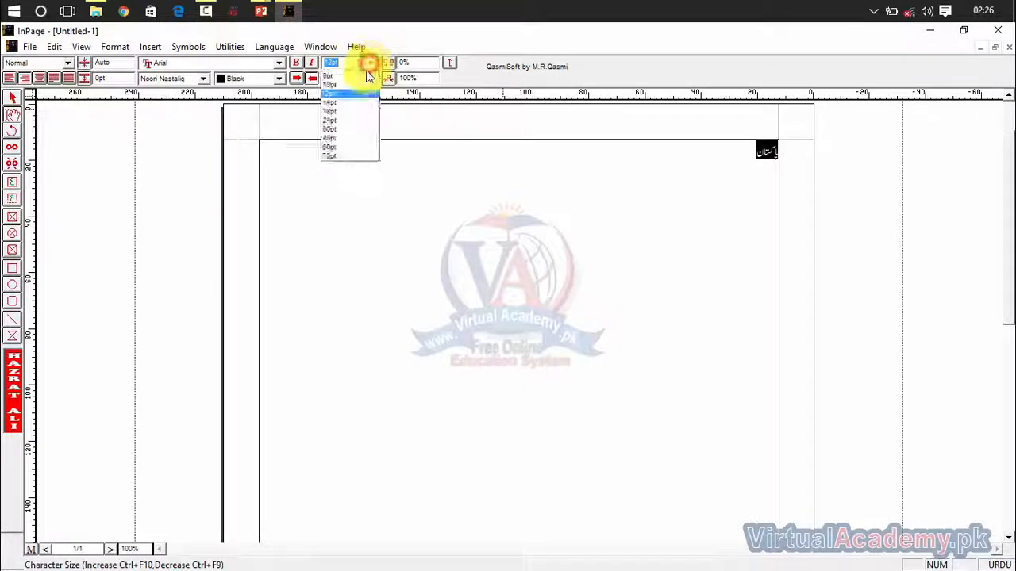
left_click(338, 157)
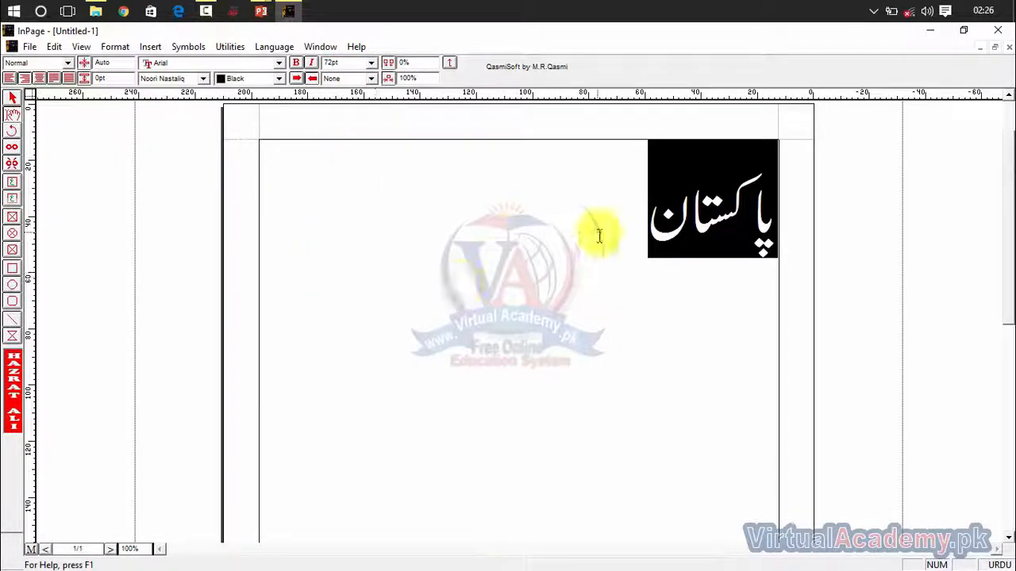
left_click(332, 63)
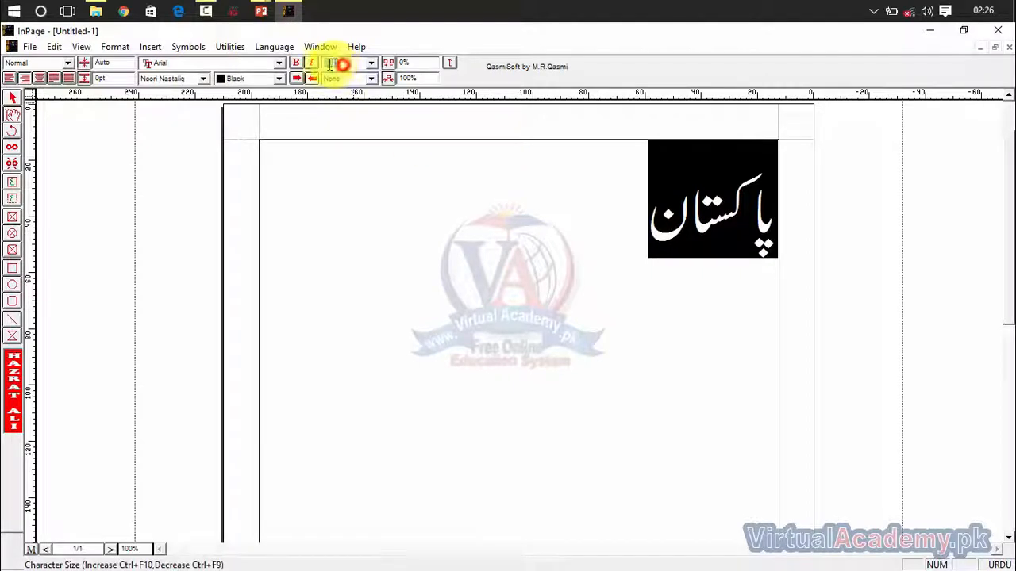
type("100")
key("Return")
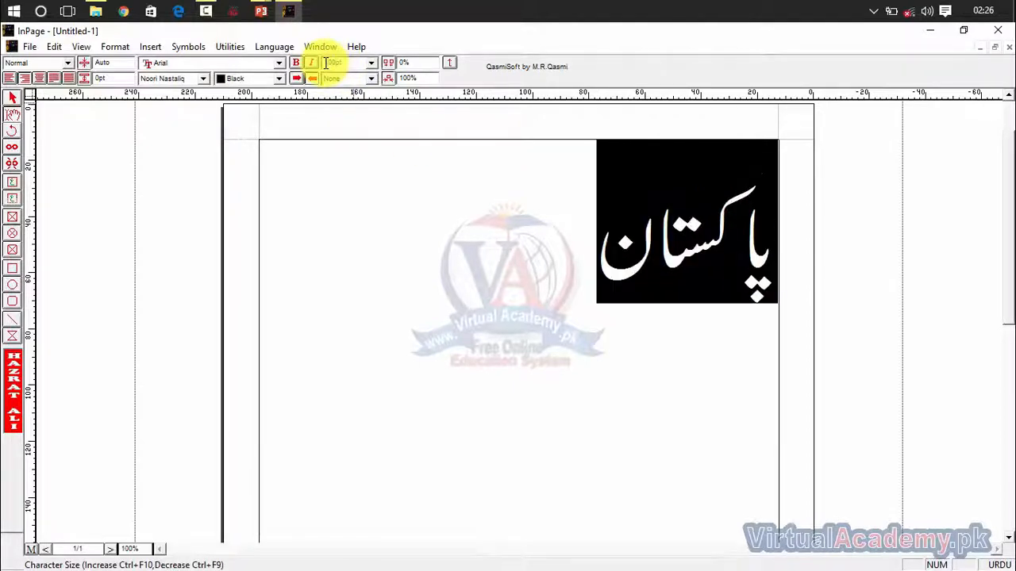
Step: Set the selected word's font size to 200 pt and deselect it
left_click(327, 64)
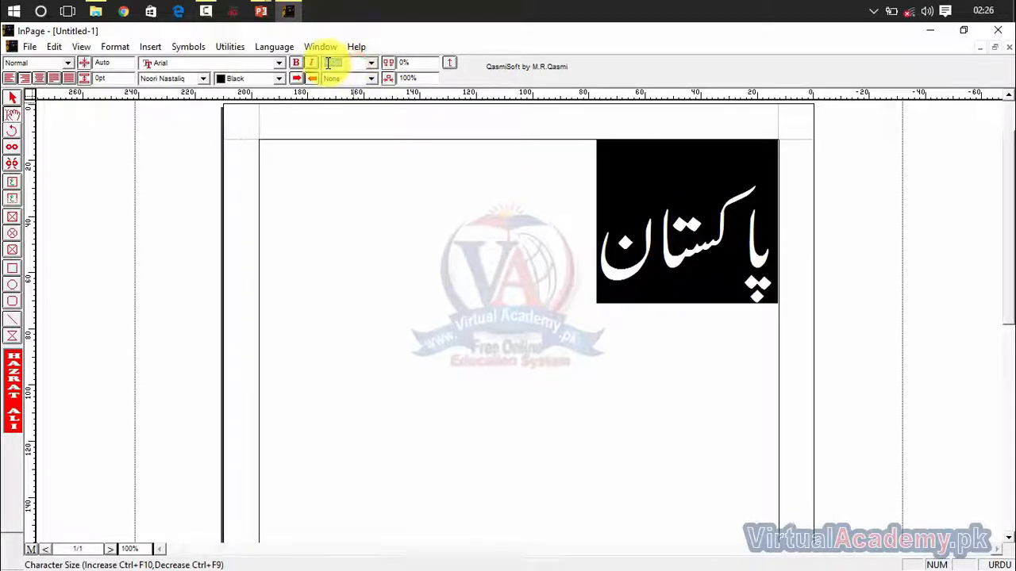
type("200")
key("Return")
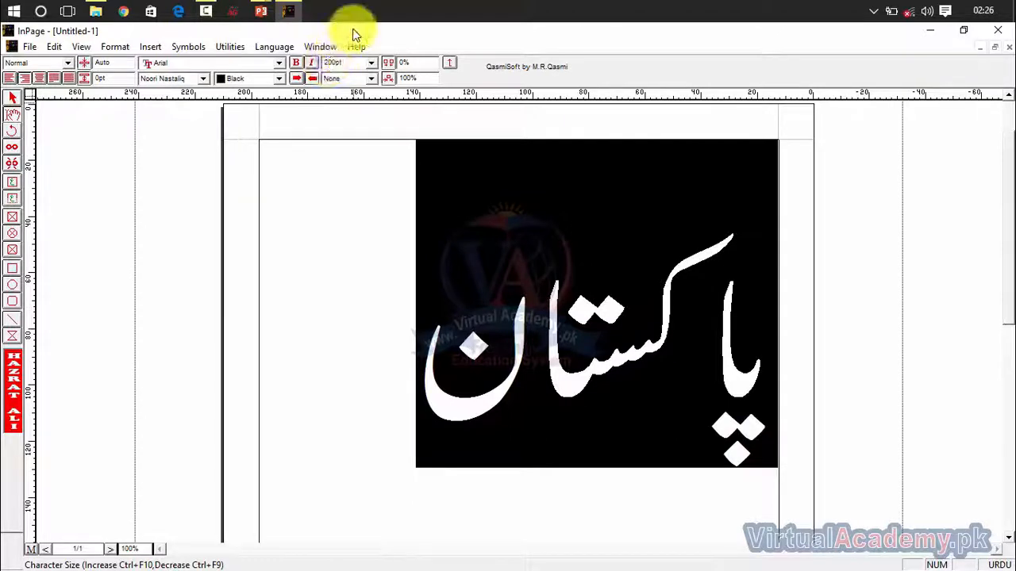
left_click(390, 271)
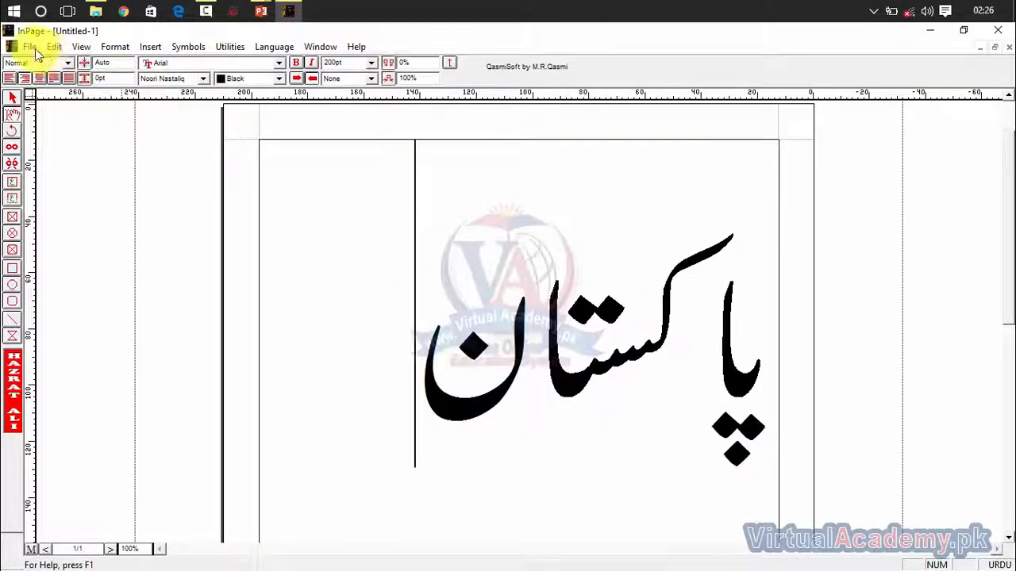
Step: Start saving the document and choose the Desktop as the save location
left_click(32, 48)
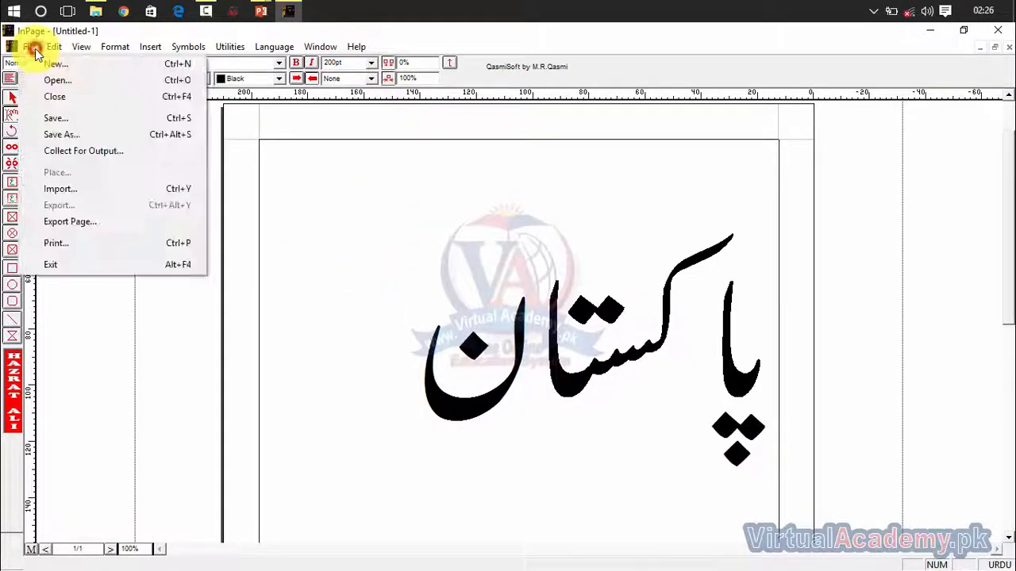
left_click(89, 120)
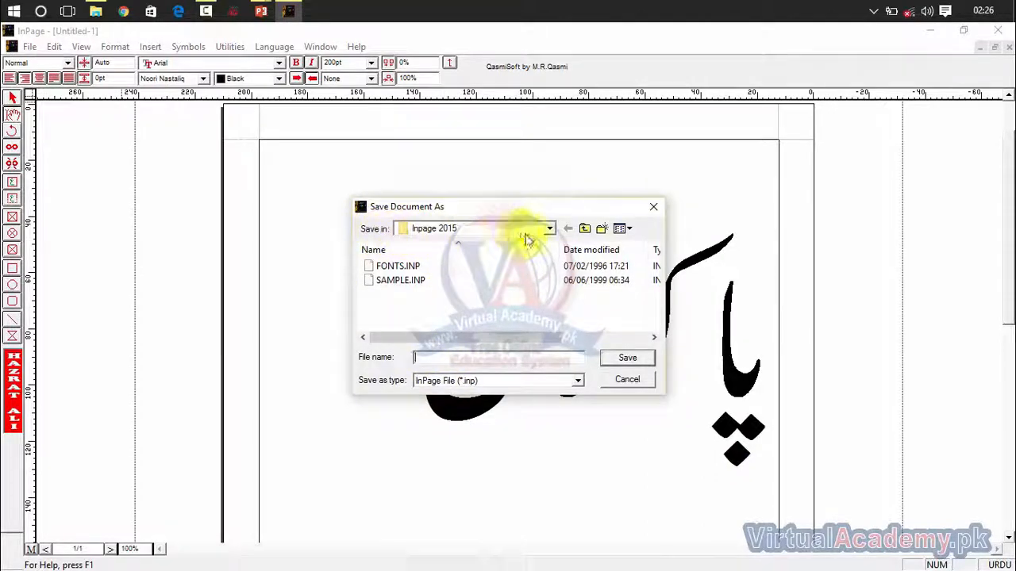
left_click(548, 229)
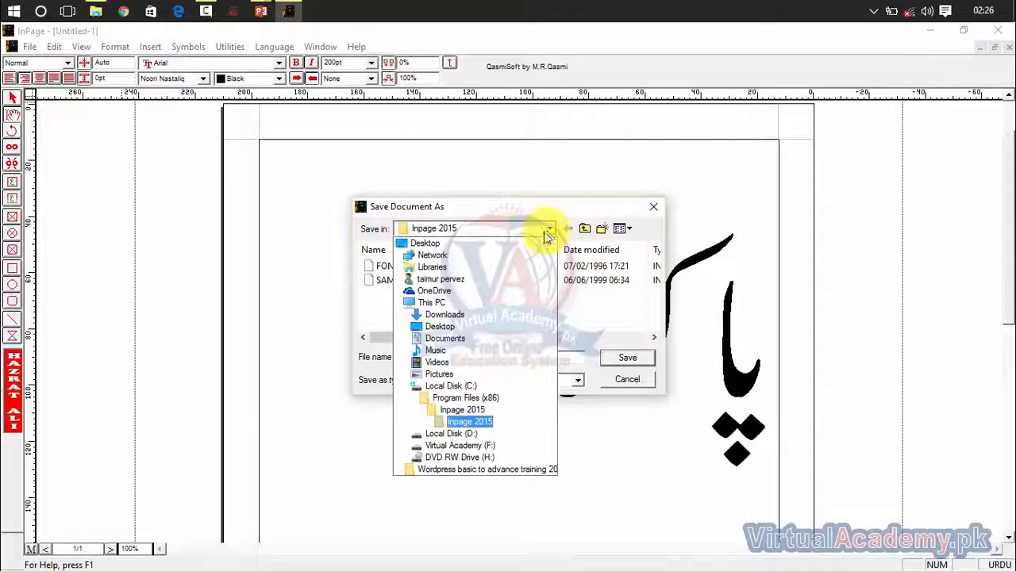
left_click(452, 239)
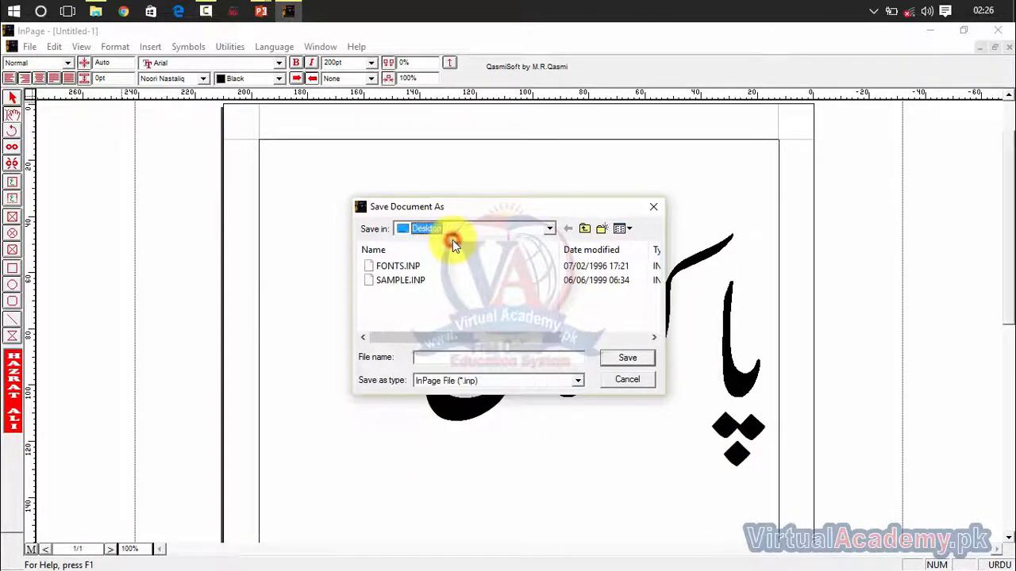
Step: Create a folder named "inpage file" on the Desktop and open it as the save location
right_click(578, 302)
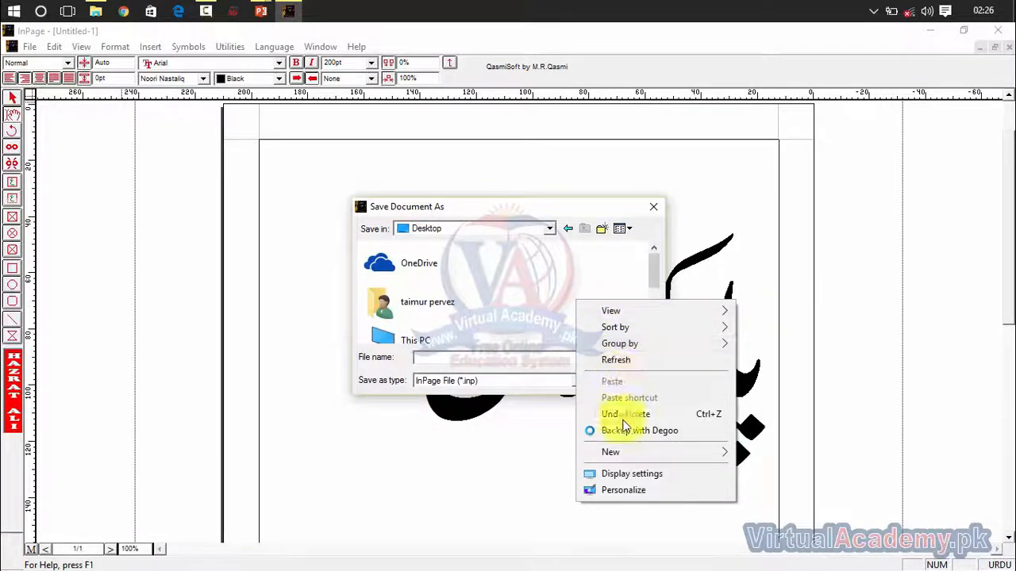
left_click(552, 283)
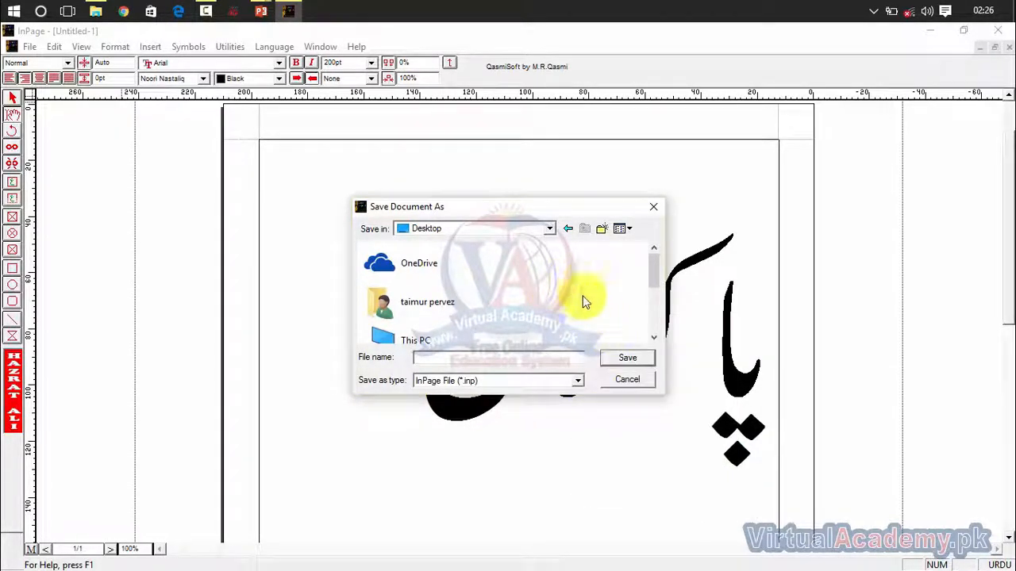
right_click(556, 277)
mouse_move(628, 429)
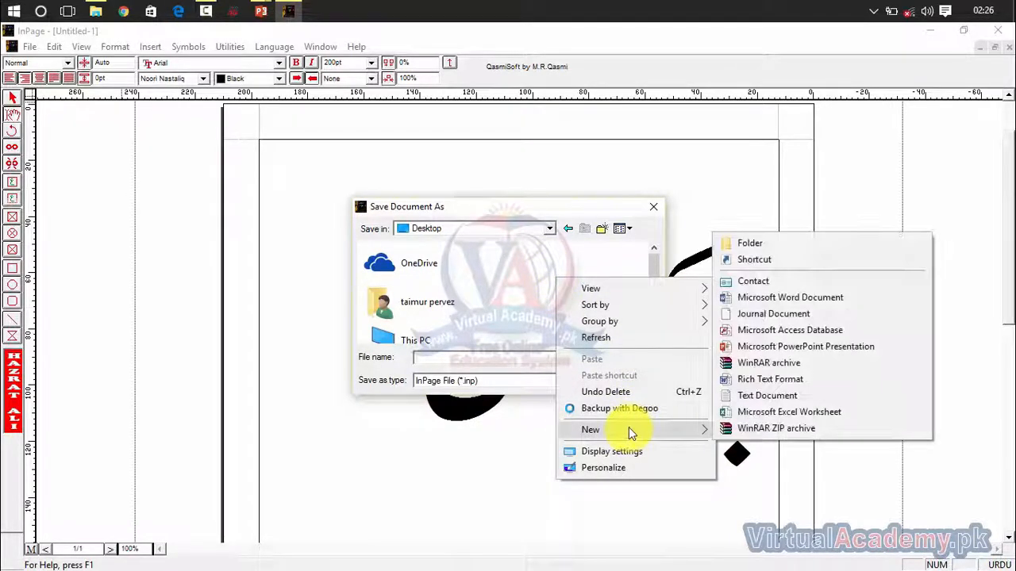
left_click(766, 243)
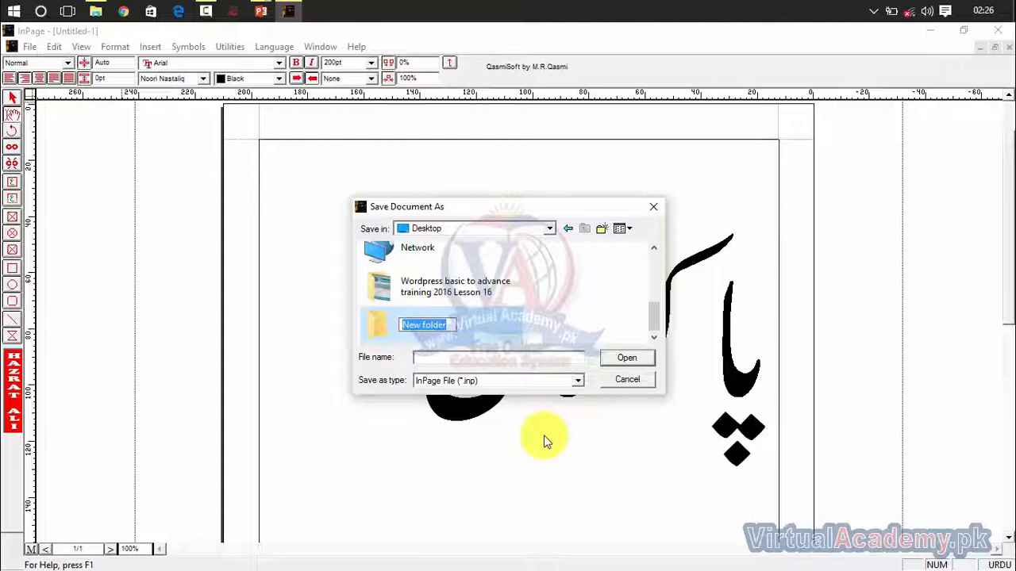
type("inpag")
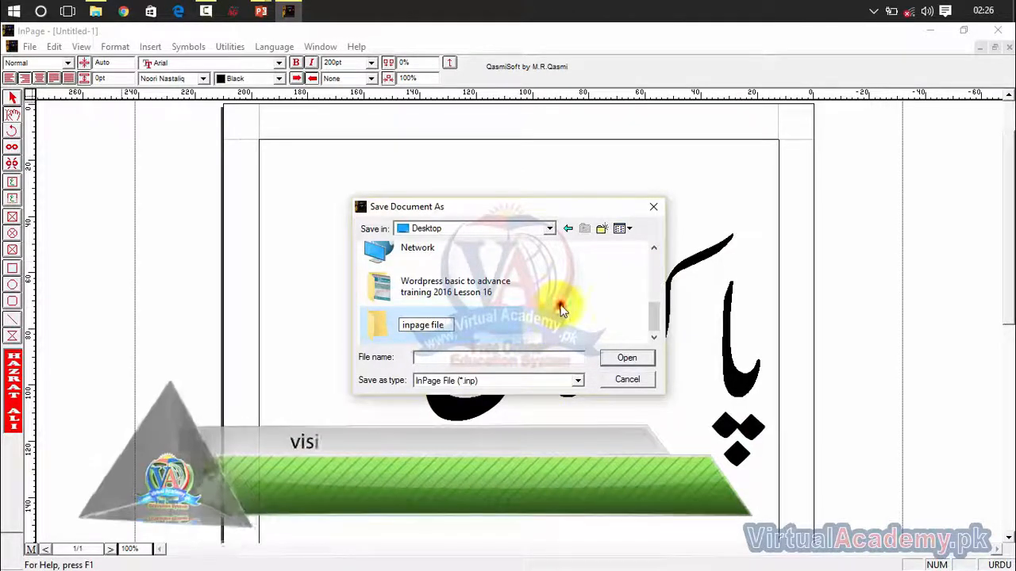
key("Return")
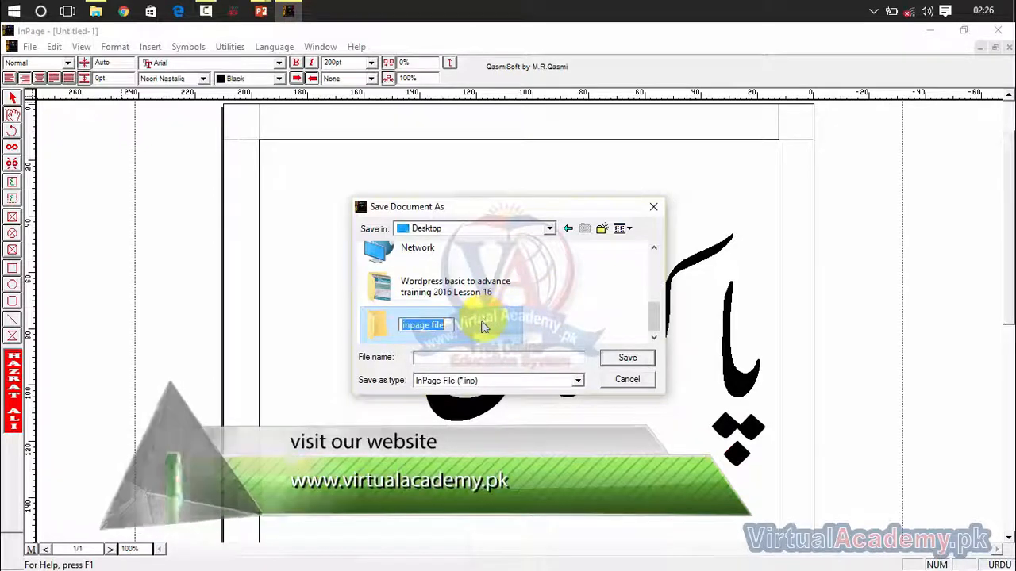
left_click(477, 329)
double_click(474, 325)
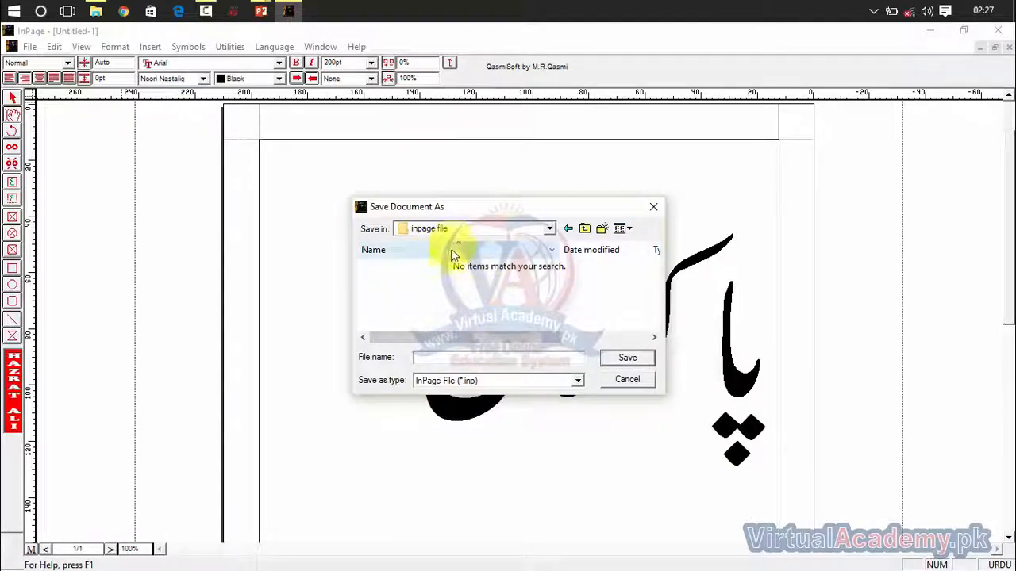
Step: Save the document as "first" with the type InPage File (*.inp)
left_click(442, 359)
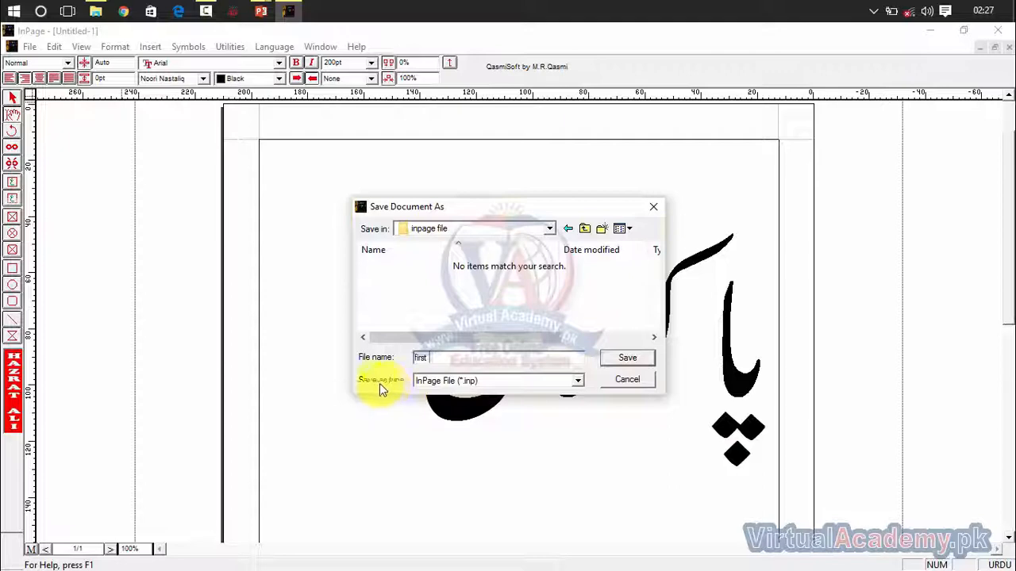
left_click(497, 383)
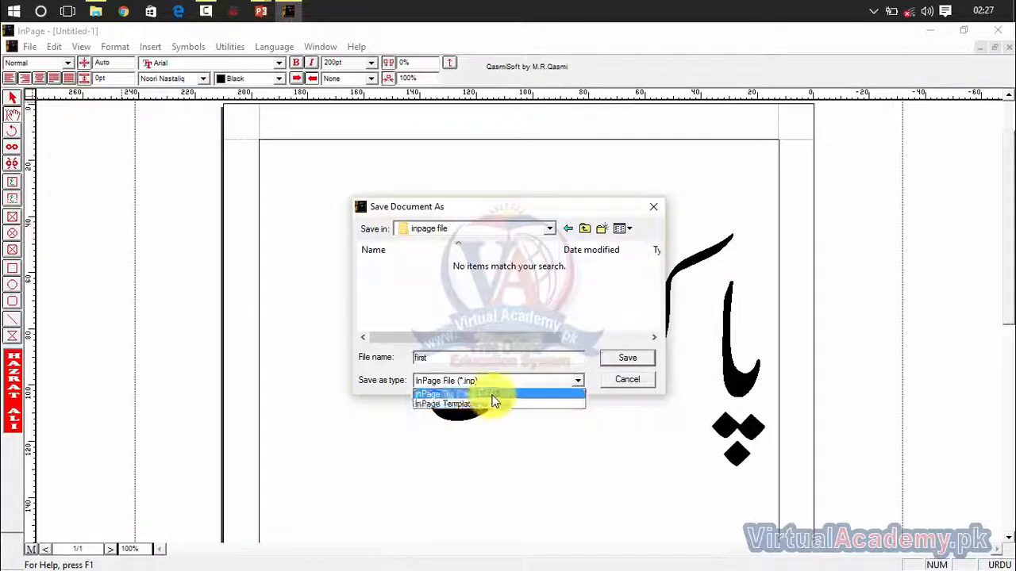
left_click(491, 395)
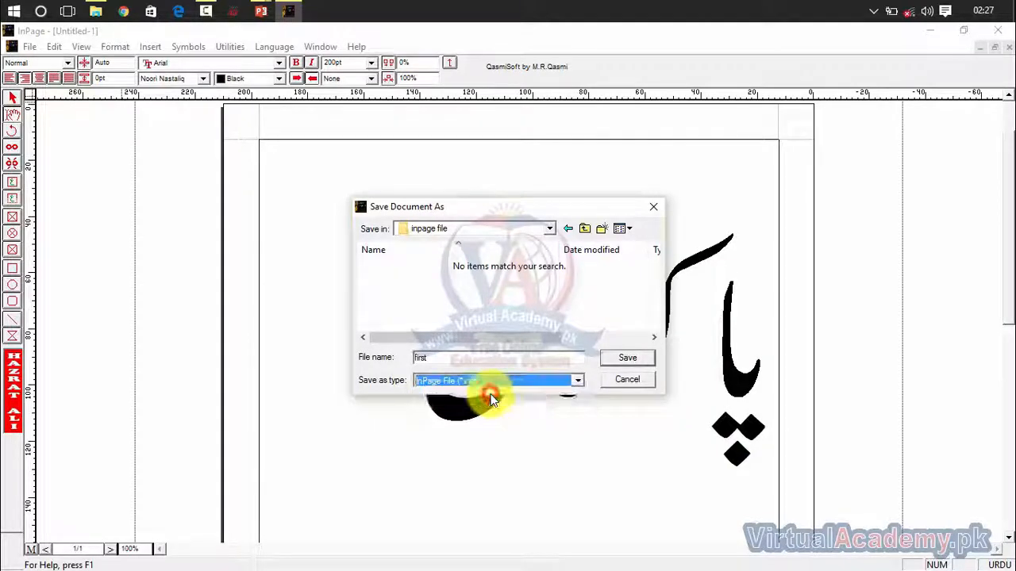
left_click(626, 358)
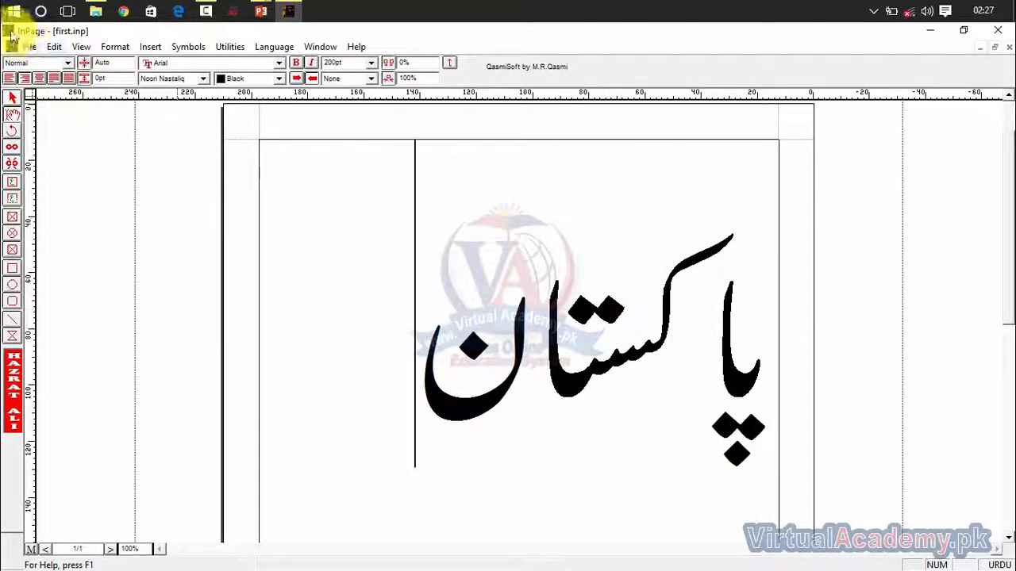
double_click(94, 30)
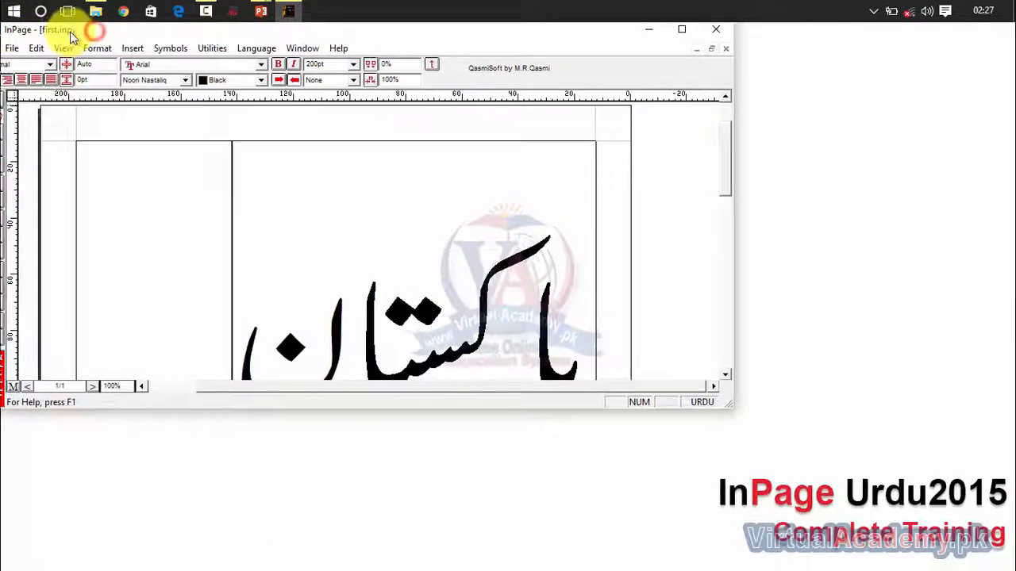
left_click(114, 38)
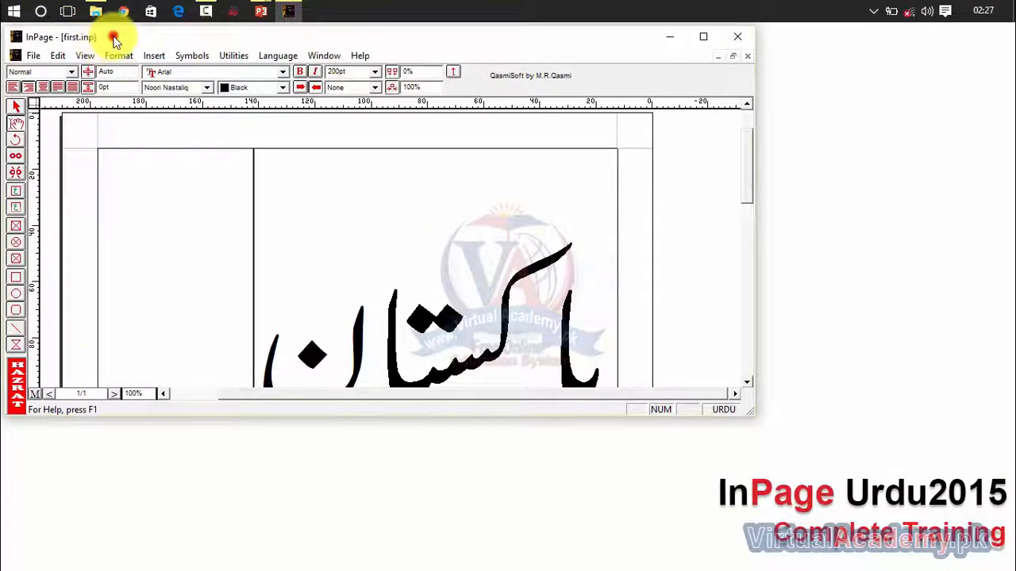
double_click(115, 38)
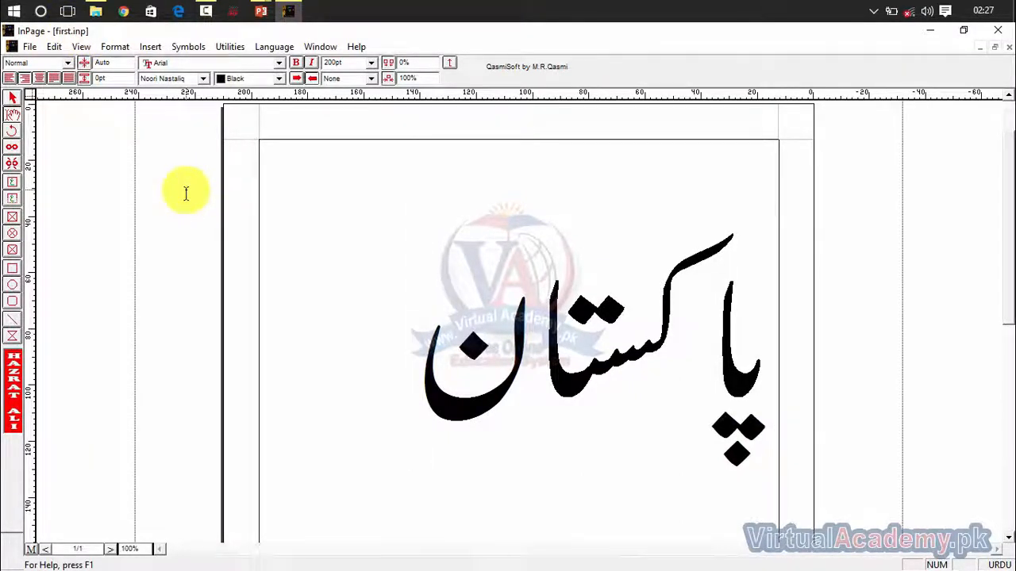
Step: Close InPage and show the desktop icons
left_click(995, 36)
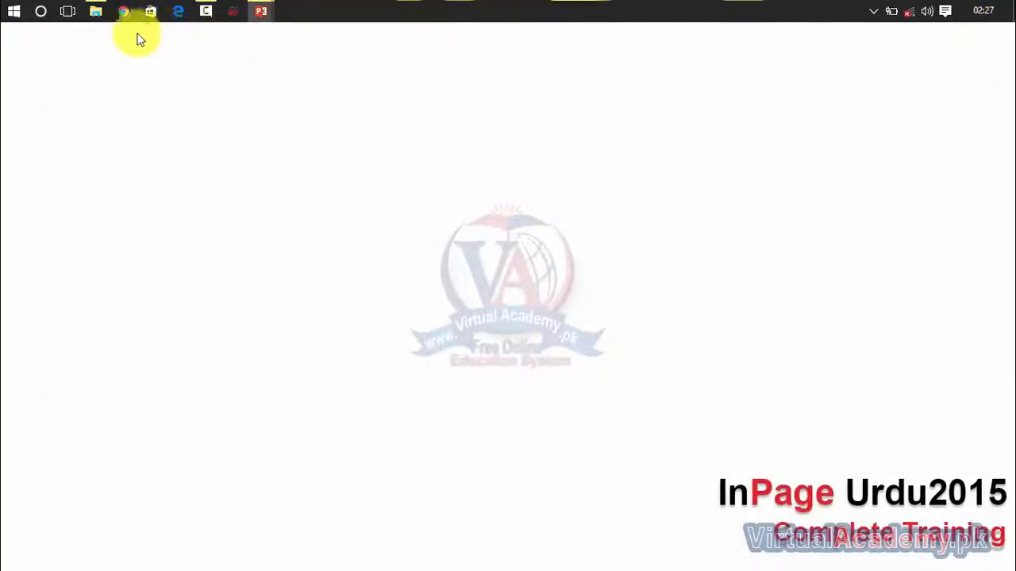
right_click(142, 93)
mouse_move(258, 94)
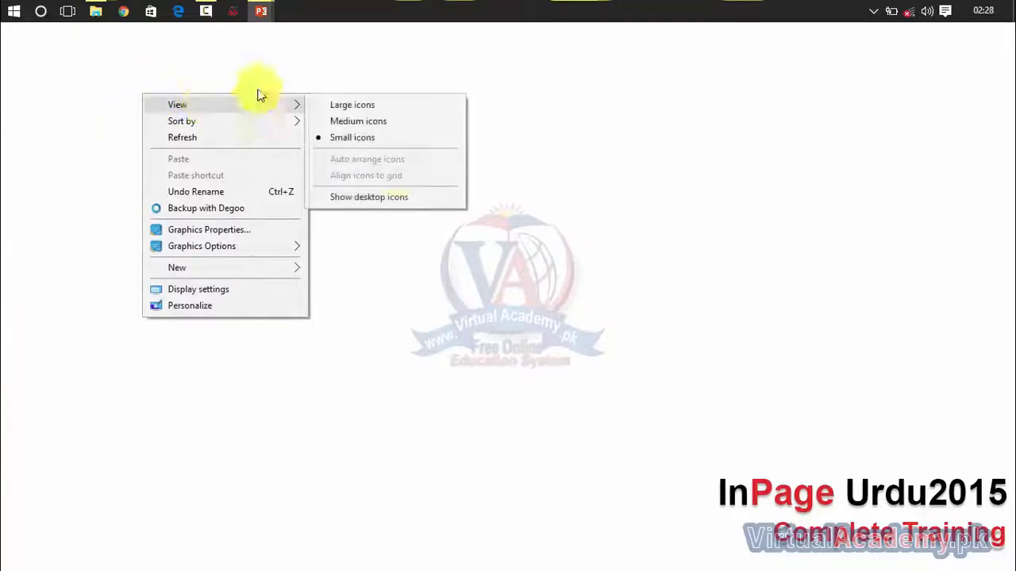
left_click(388, 199)
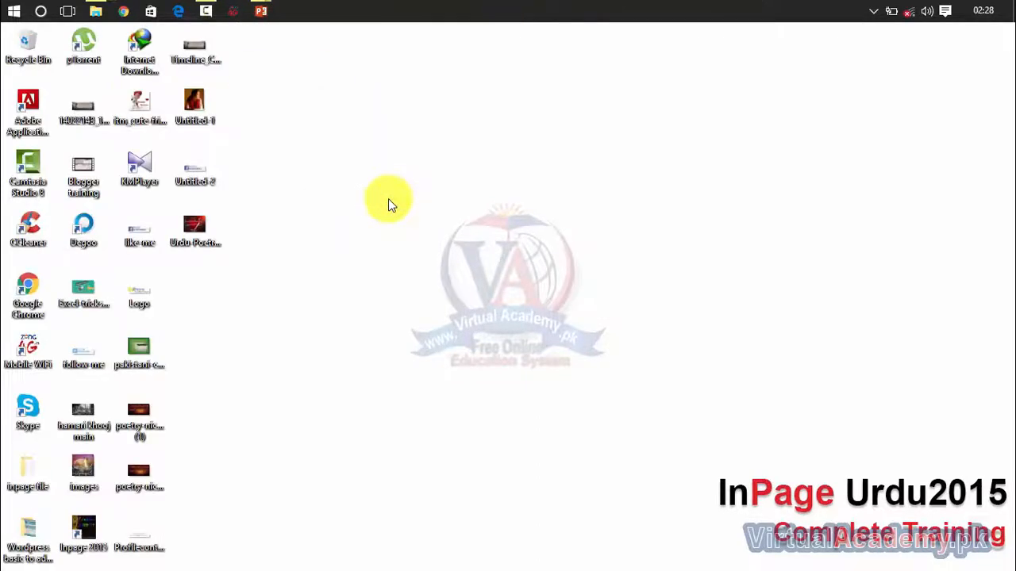
Step: Open the "inpage file" folder on the desktop and try to open first.inp by looking for another app on the PC
double_click(31, 487)
left_click(185, 190)
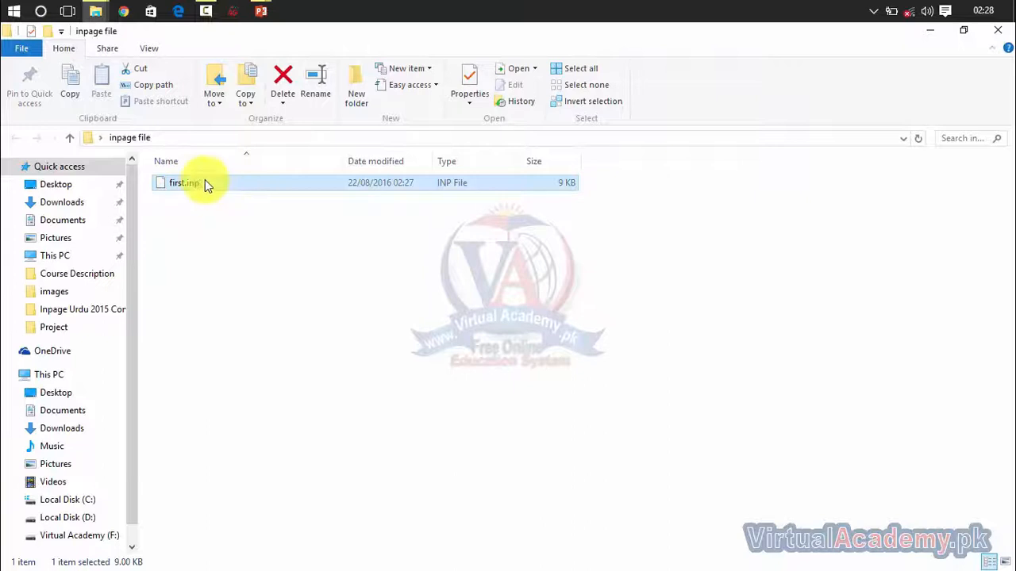
double_click(200, 184)
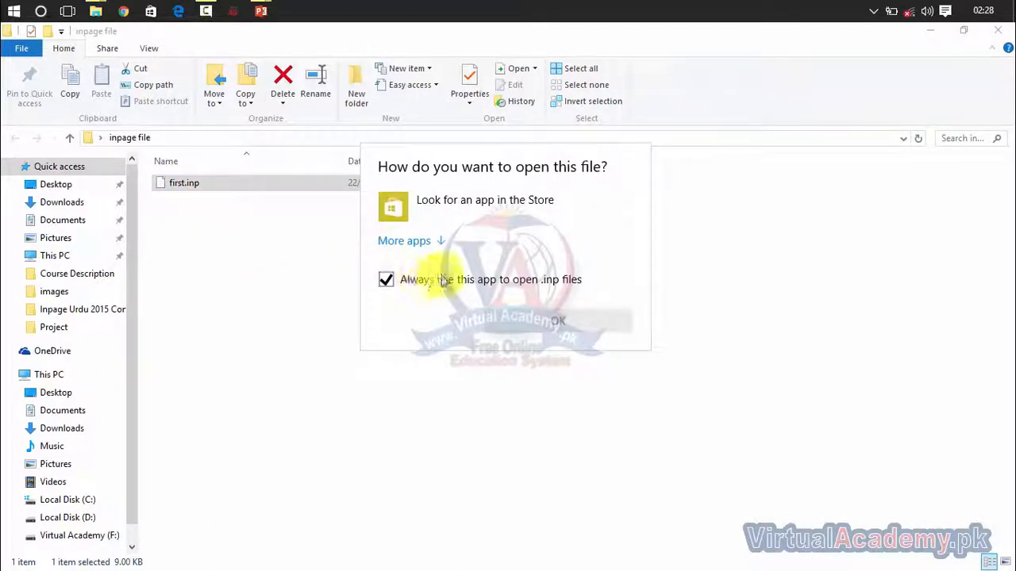
left_click(406, 242)
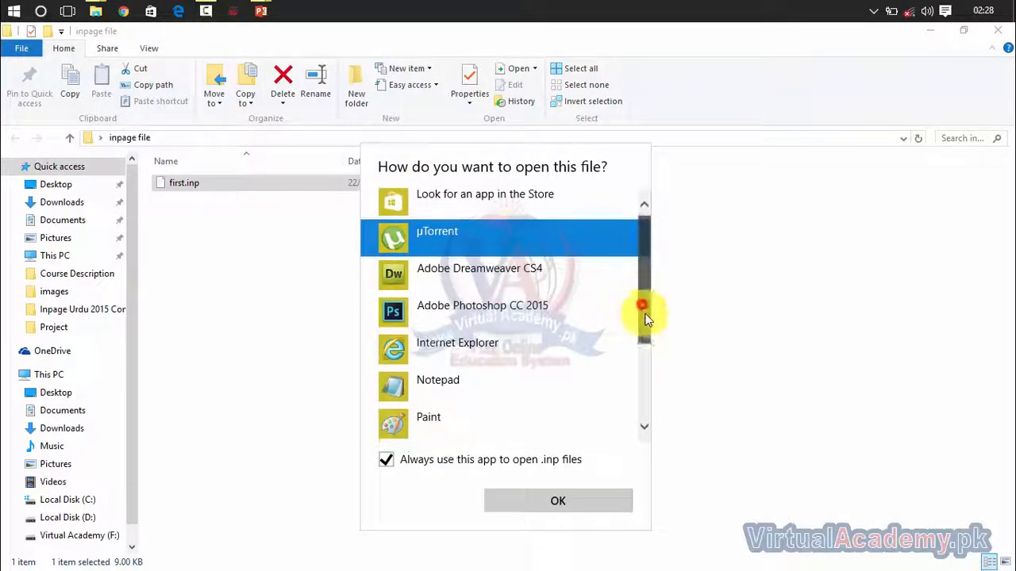
scroll(643, 317, "down", 5)
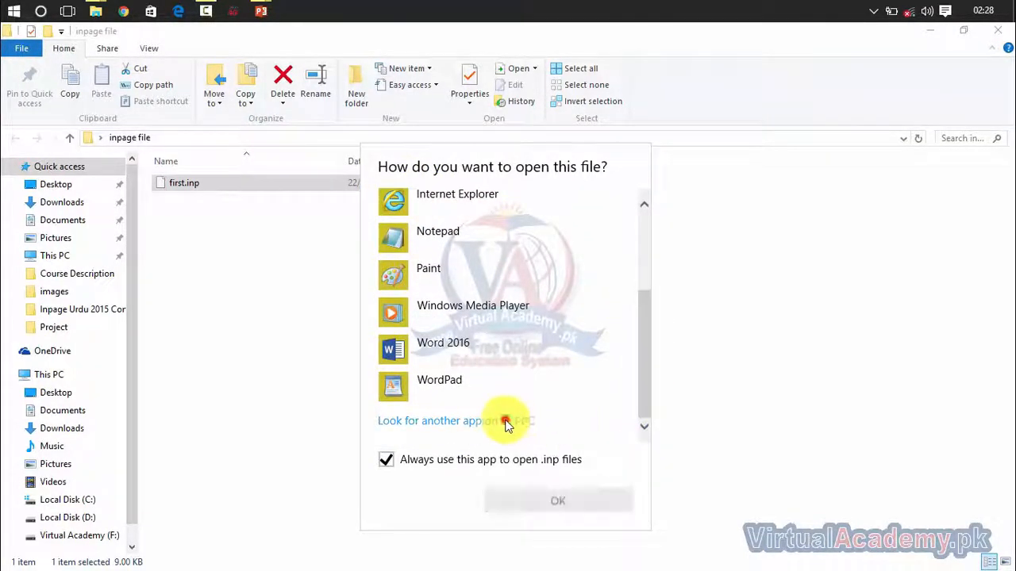
left_click(508, 420)
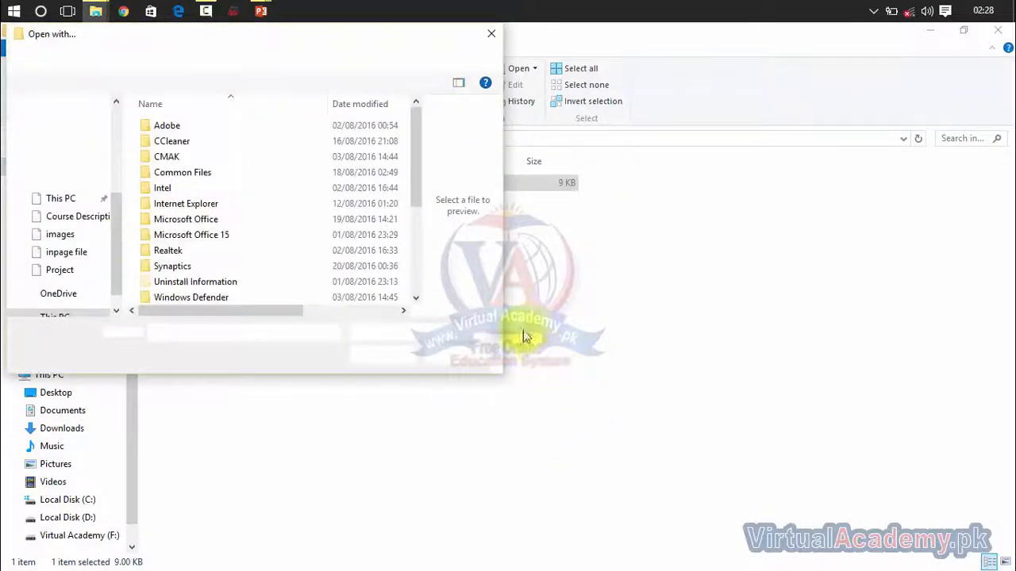
left_click_drag(421, 153, 431, 118)
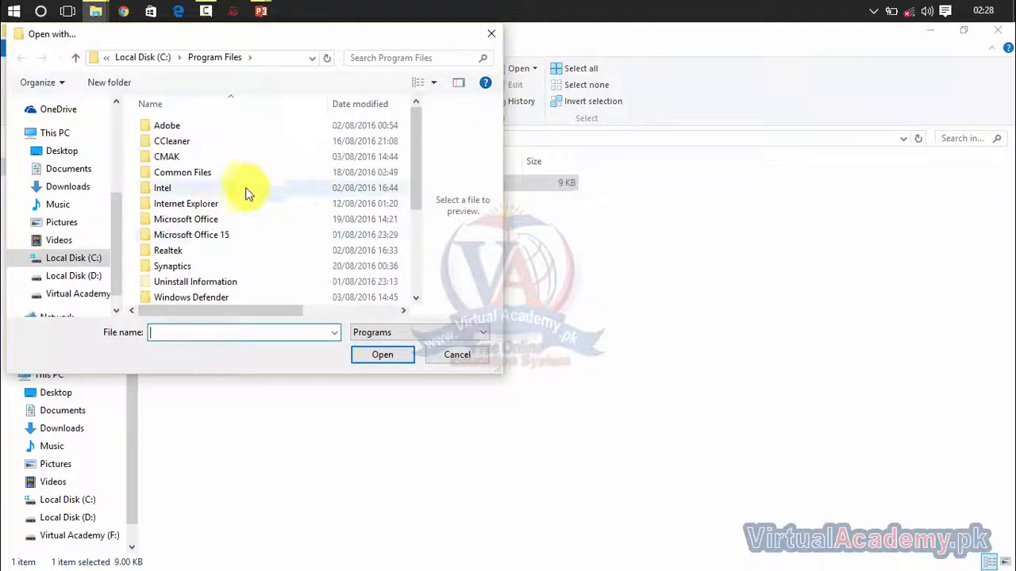
left_click(491, 34)
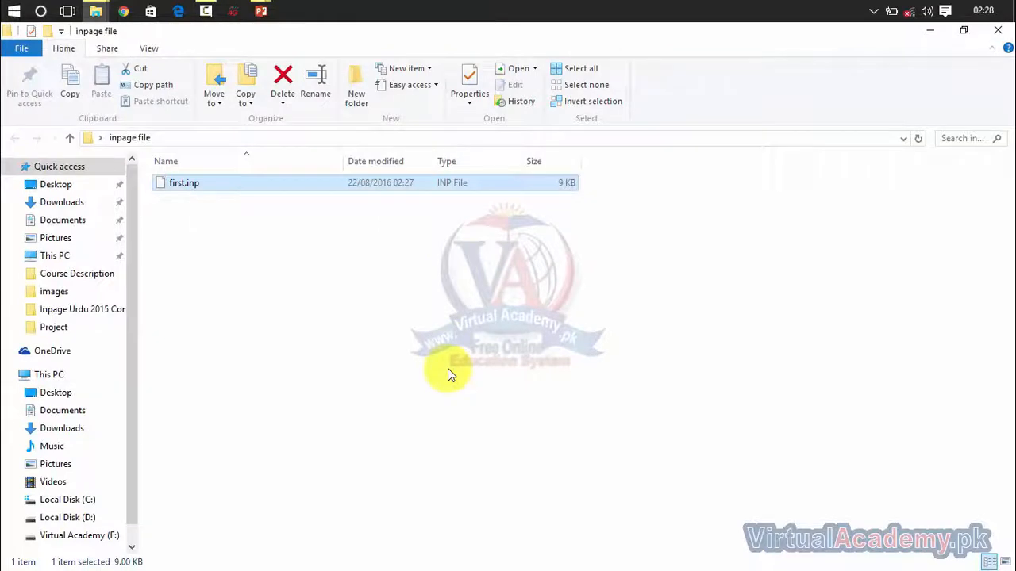
Step: Search for "inpage", launch Inpage 2015 and accept the HASP driver message
key("super")
type("inpa")
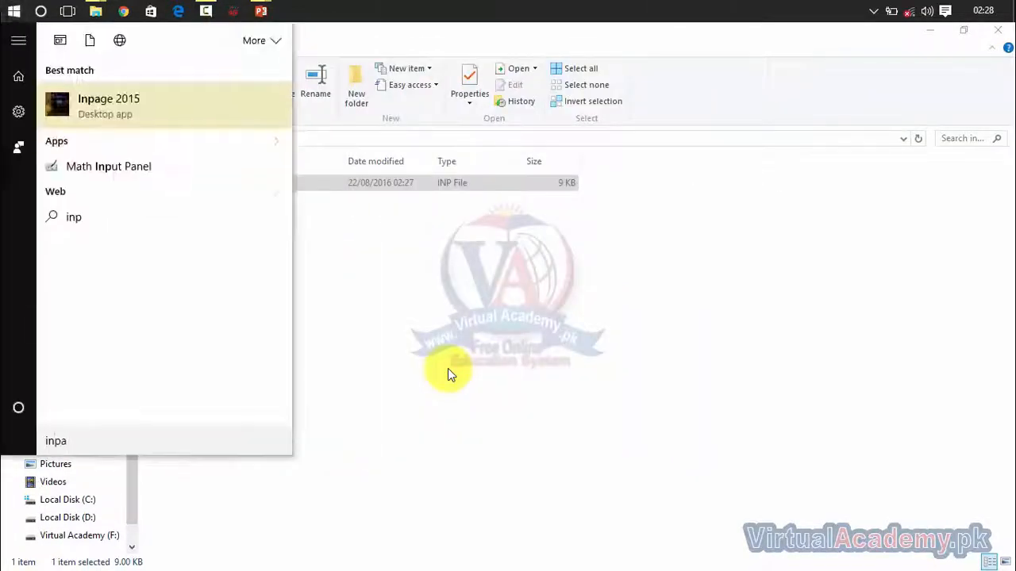
type("ge")
key("Return")
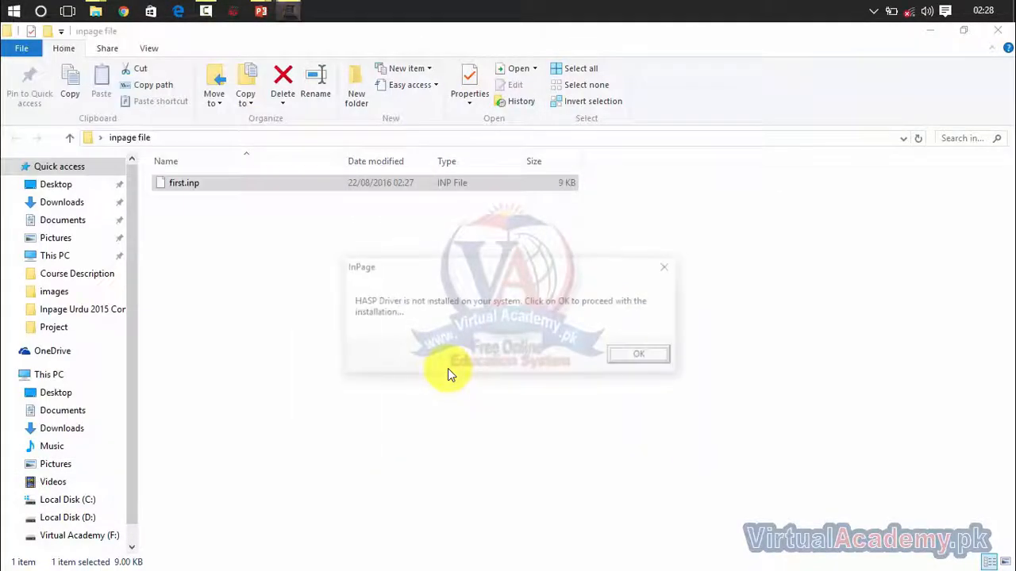
left_click(643, 360)
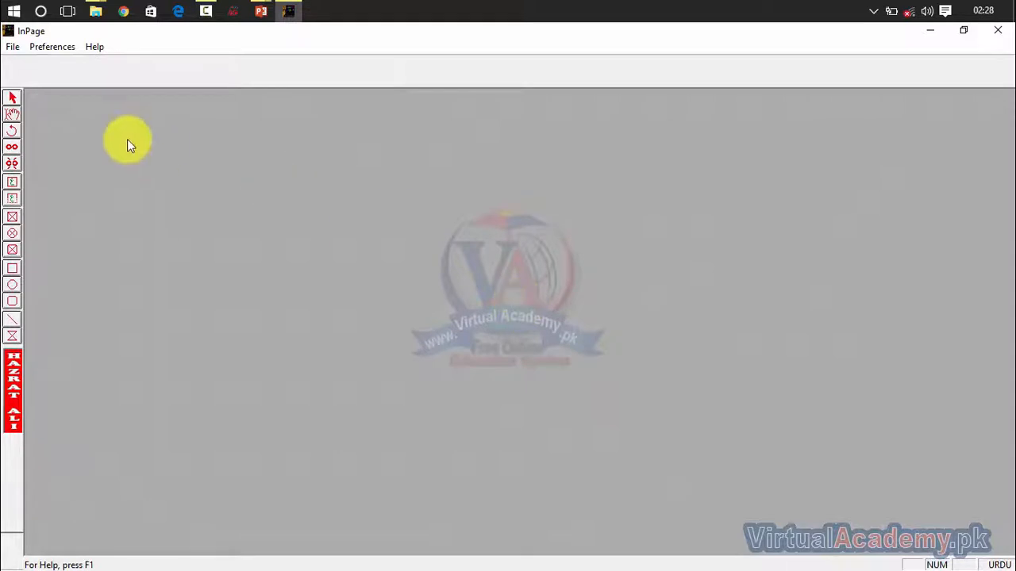
Step: Create a new A4 portrait document with the default settings
left_click(13, 46)
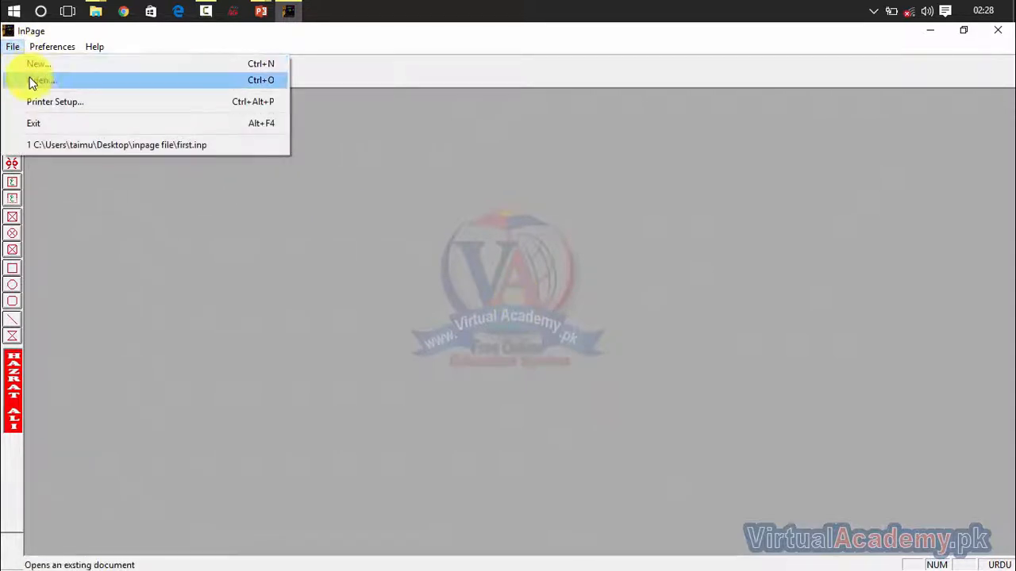
left_click(34, 65)
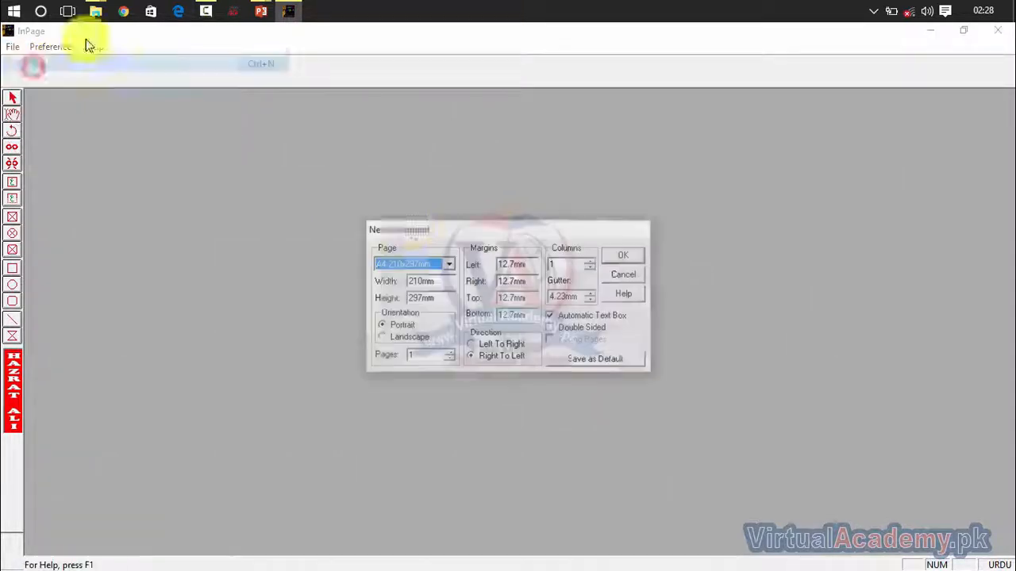
left_click(626, 254)
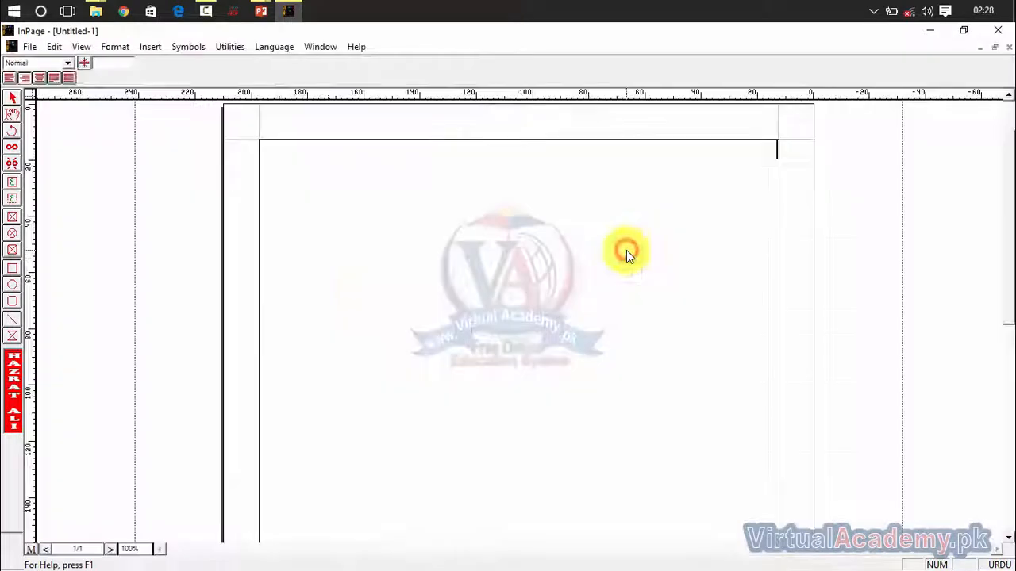
Step: Browse from the Desktop to the "inpage file" folder and open first.inp
left_click(31, 49)
left_click(46, 80)
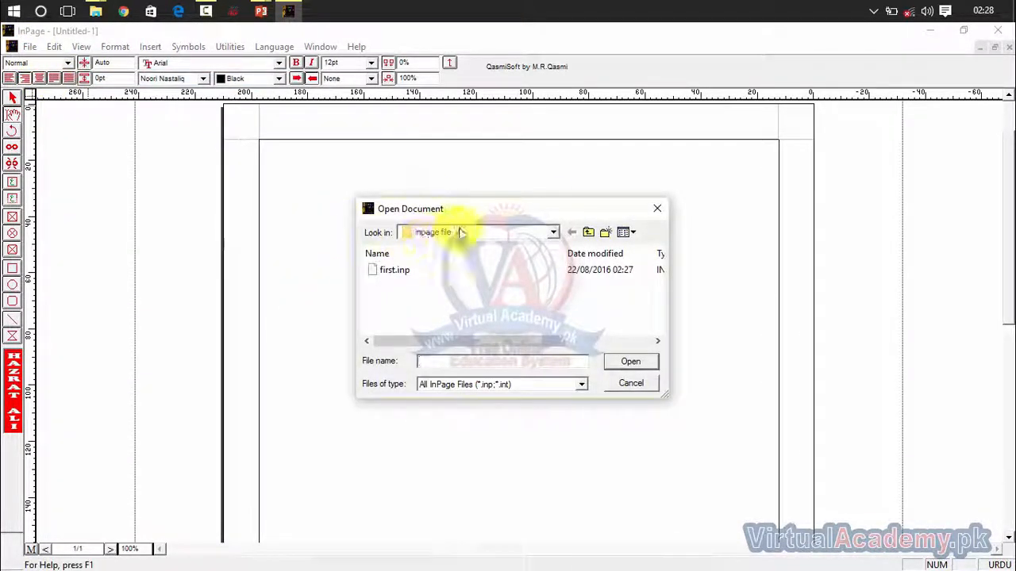
left_click(401, 272)
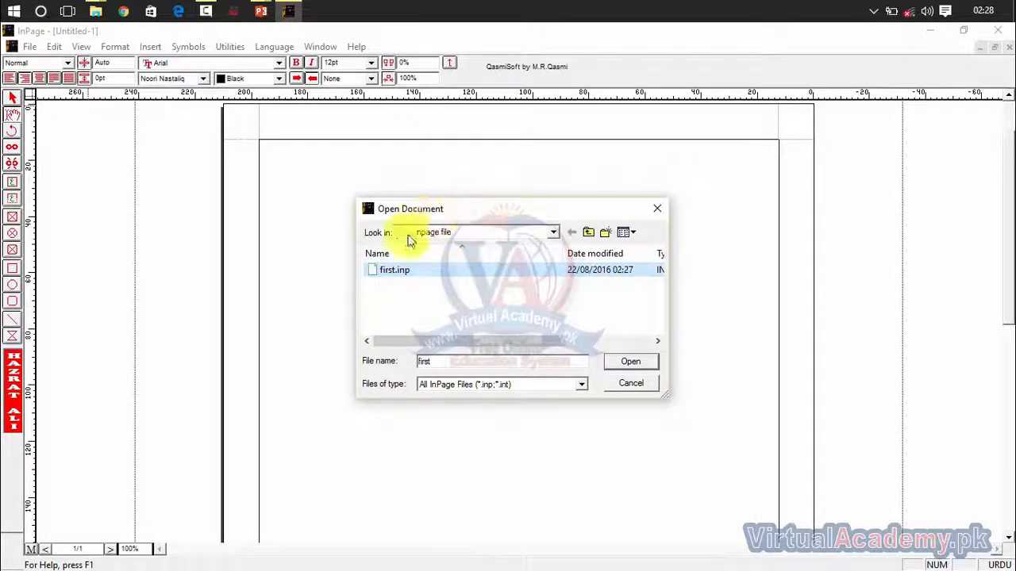
left_click(554, 231)
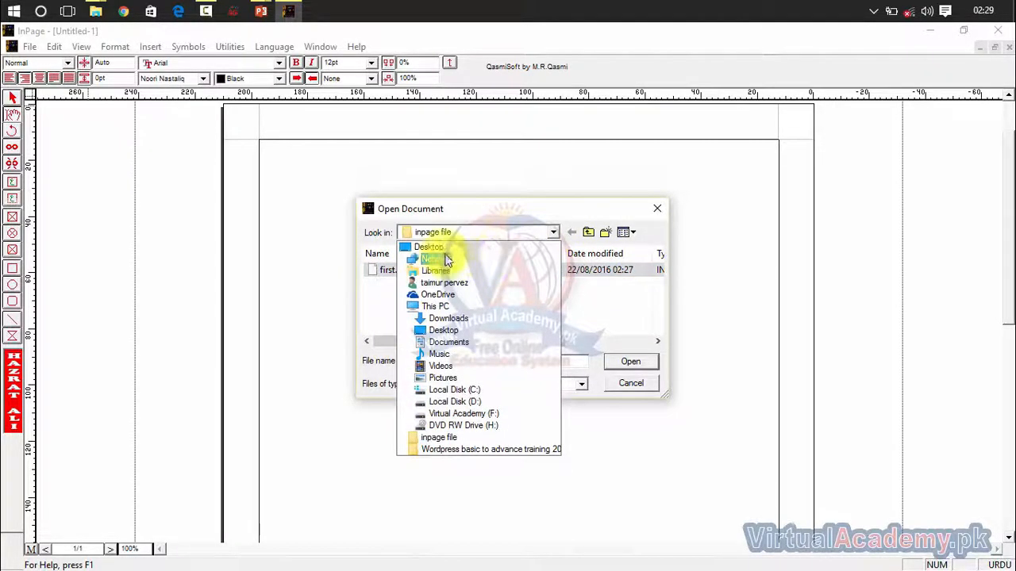
left_click(436, 248)
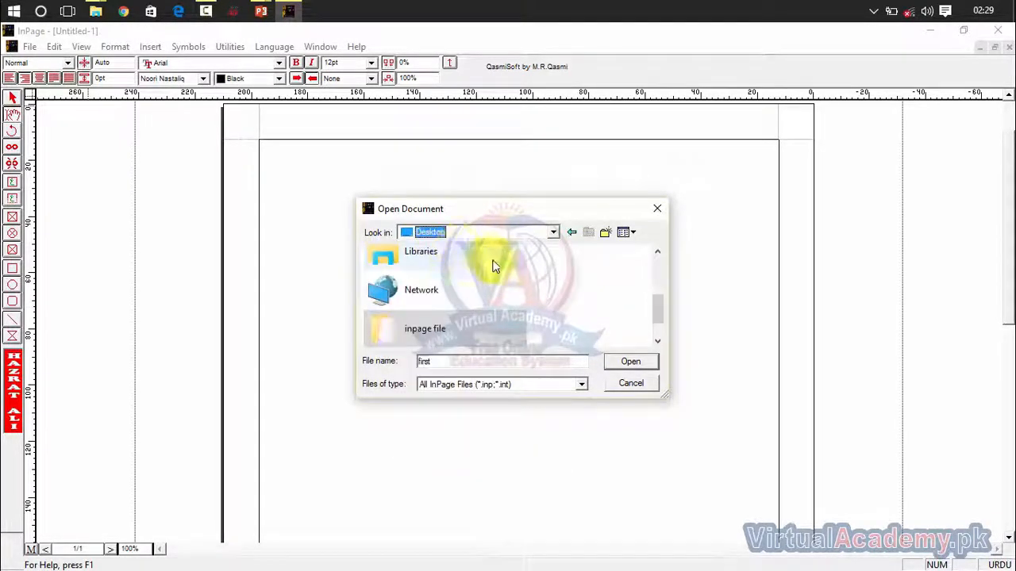
double_click(411, 329)
left_click(397, 271)
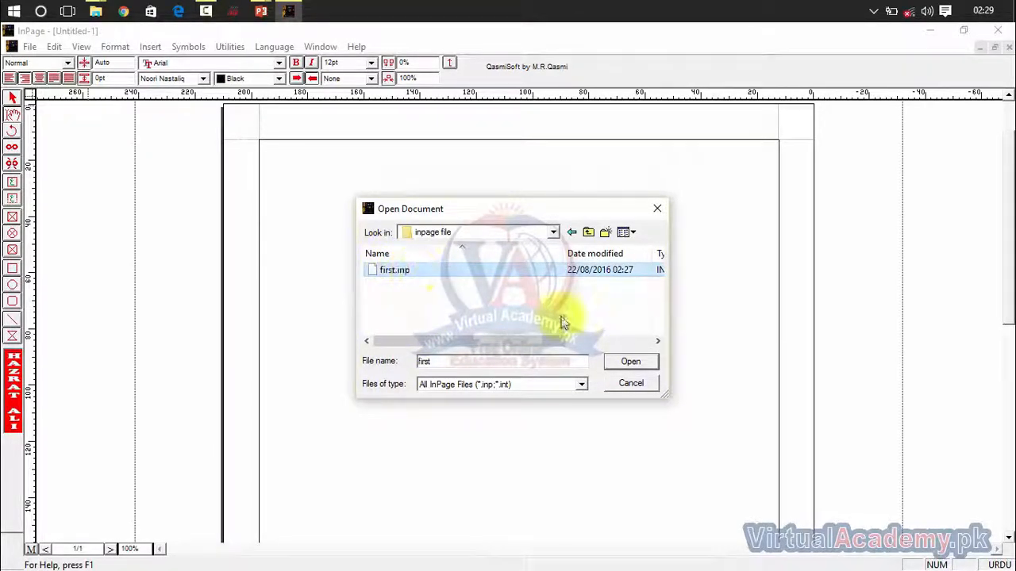
left_click(624, 363)
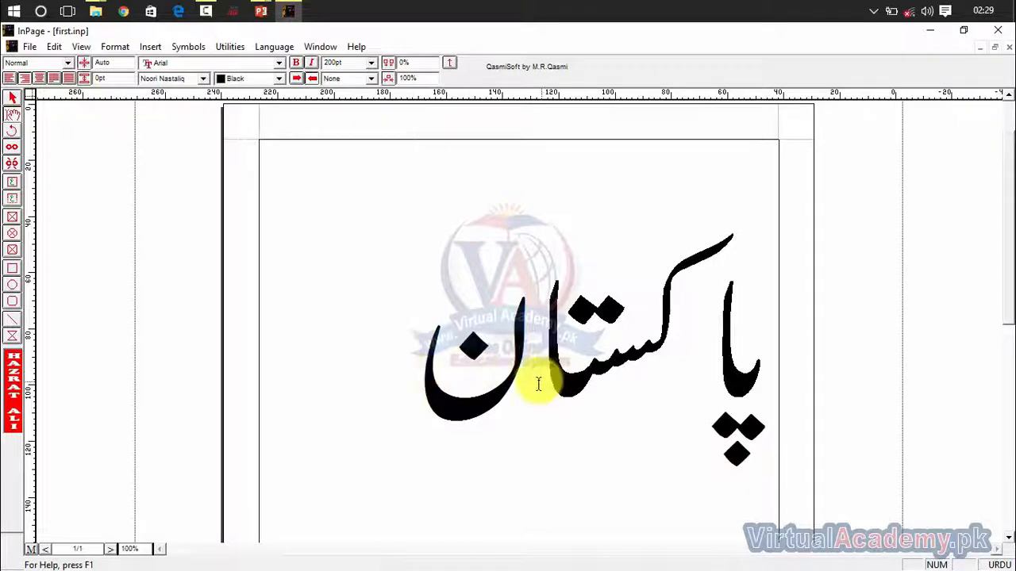
Step: Close first.inp and reopen it from the "inpage file" folder
left_click(30, 46)
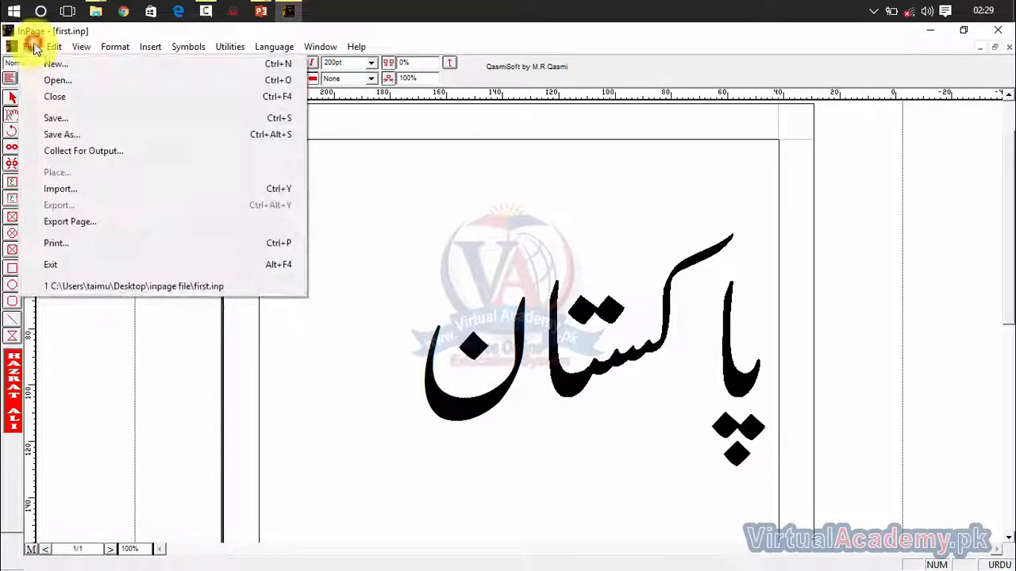
left_click(48, 99)
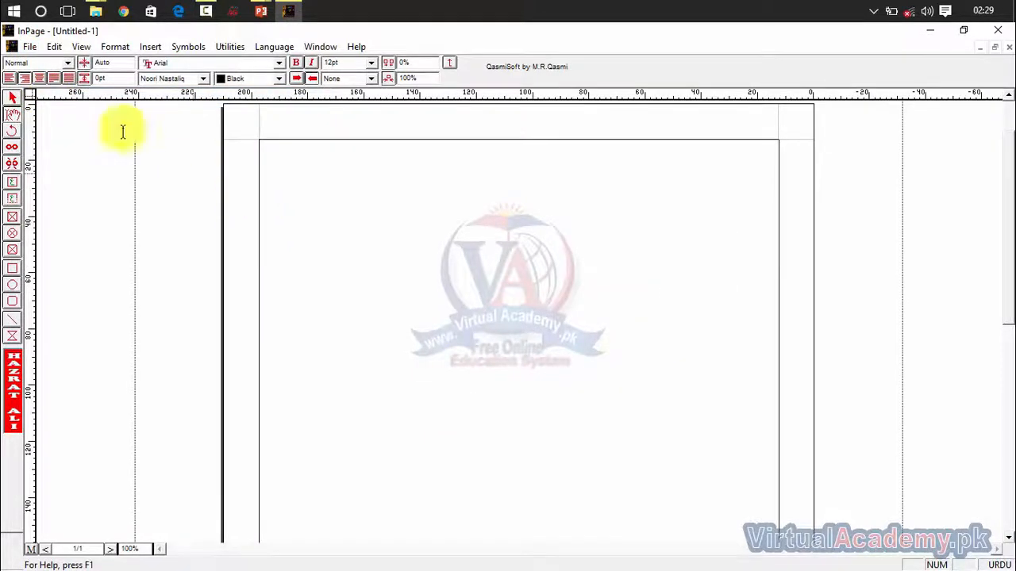
left_click(34, 50)
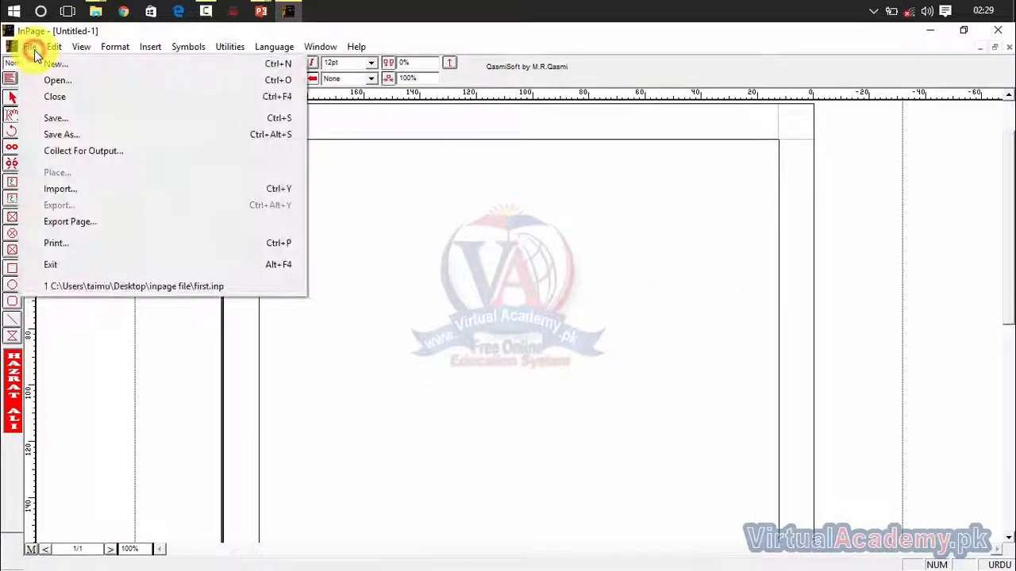
left_click(46, 89)
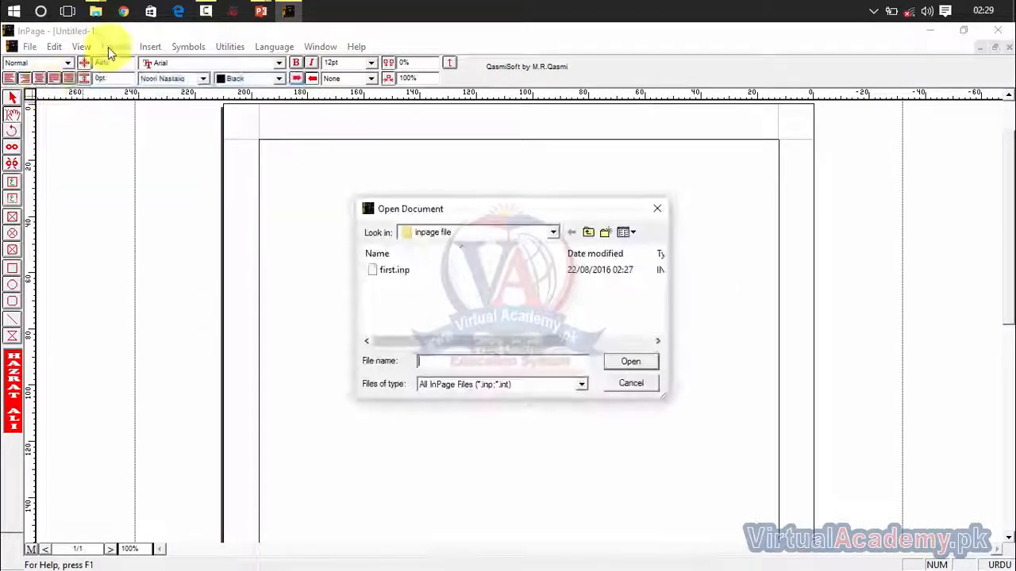
double_click(390, 268)
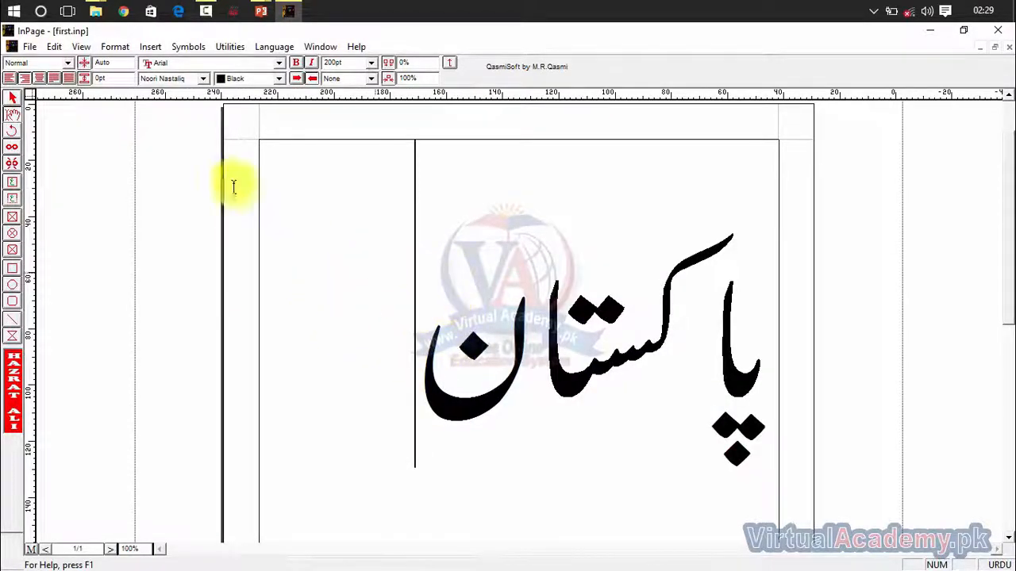
Step: Create another blank A4 document, keeping the default page settings
left_click(28, 46)
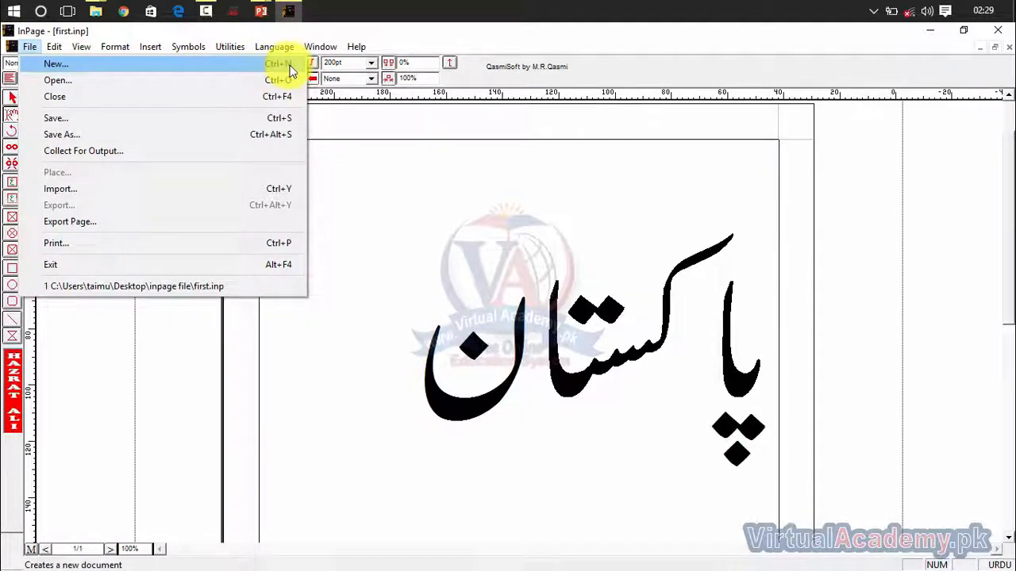
left_click(381, 199)
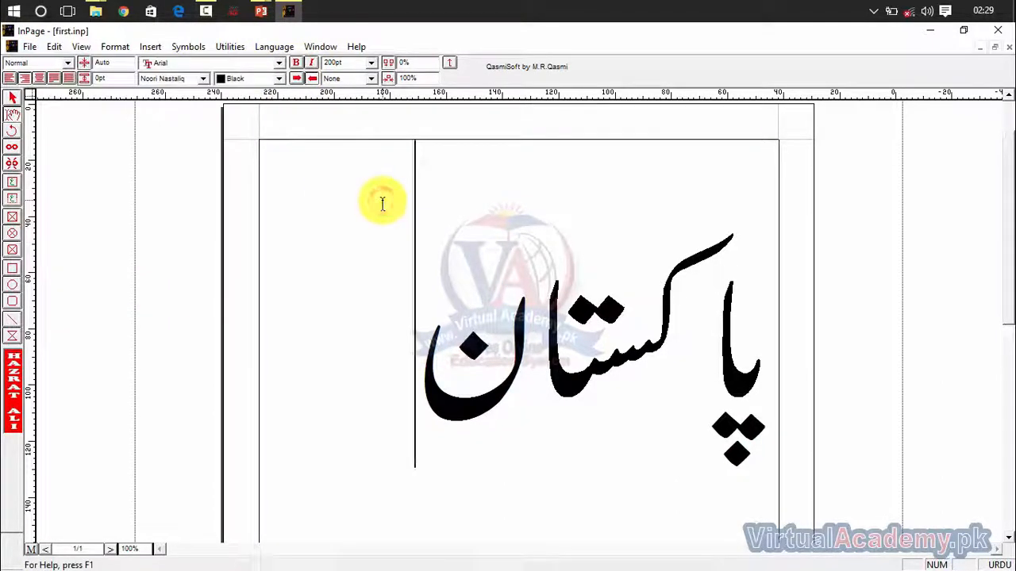
key("ctrl+n")
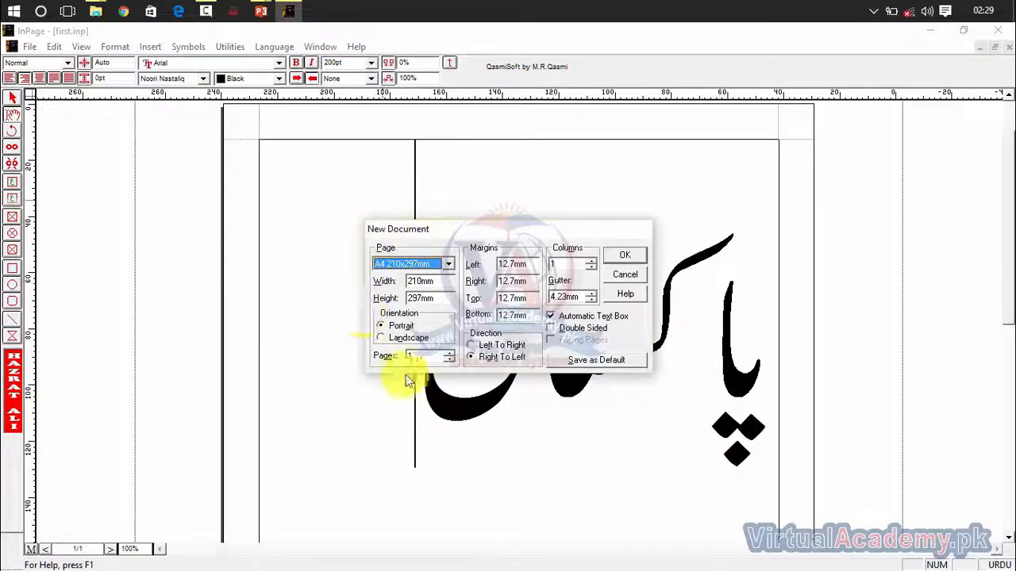
left_click(619, 255)
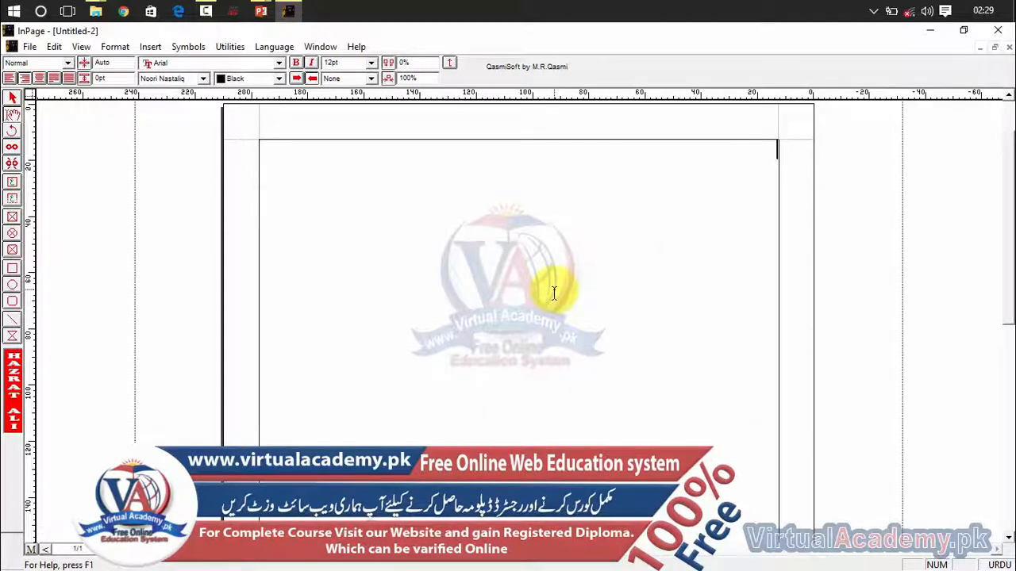
Step: Open first.inp again from the "inpage file" folder
key("ctrl+o")
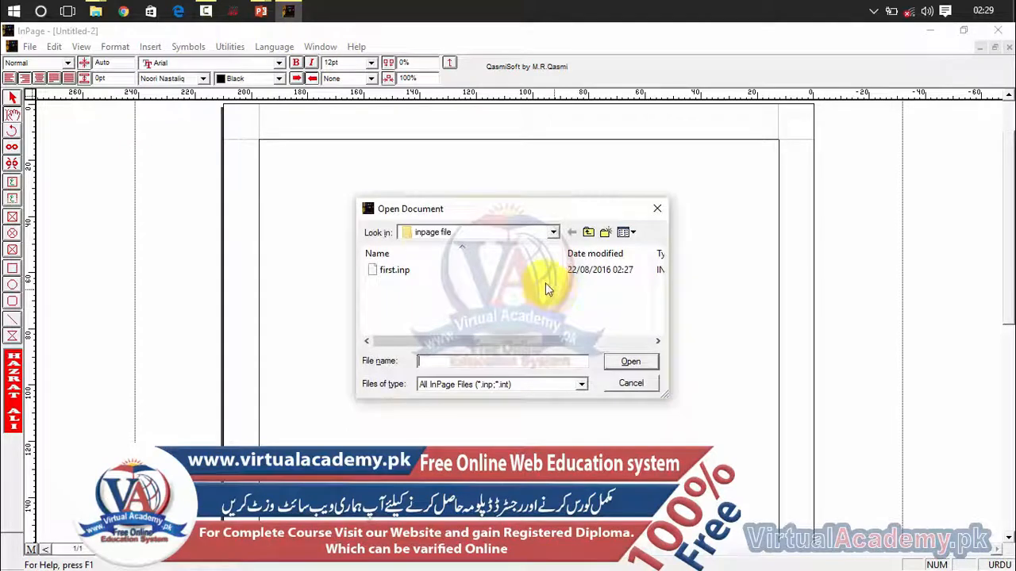
left_click(459, 270)
double_click(474, 276)
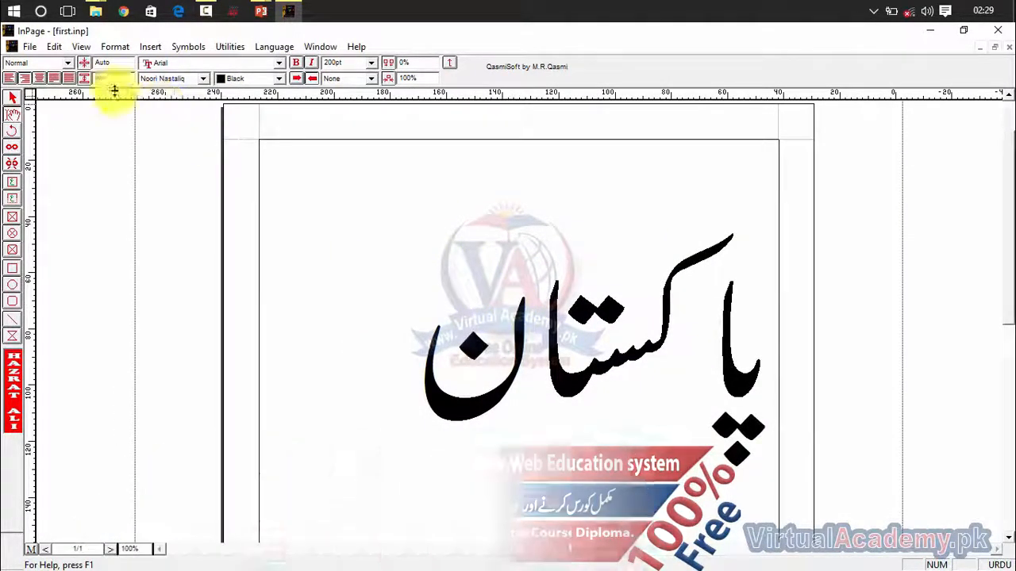
Step: Close first.inp and all remaining untitled documents, leaving InPage running
left_click(29, 46)
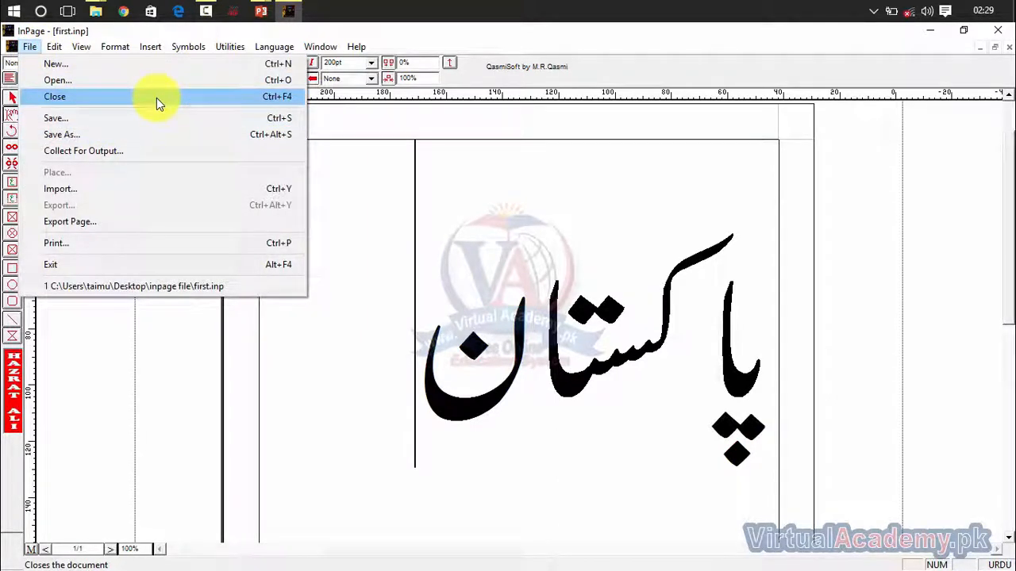
left_click(345, 364)
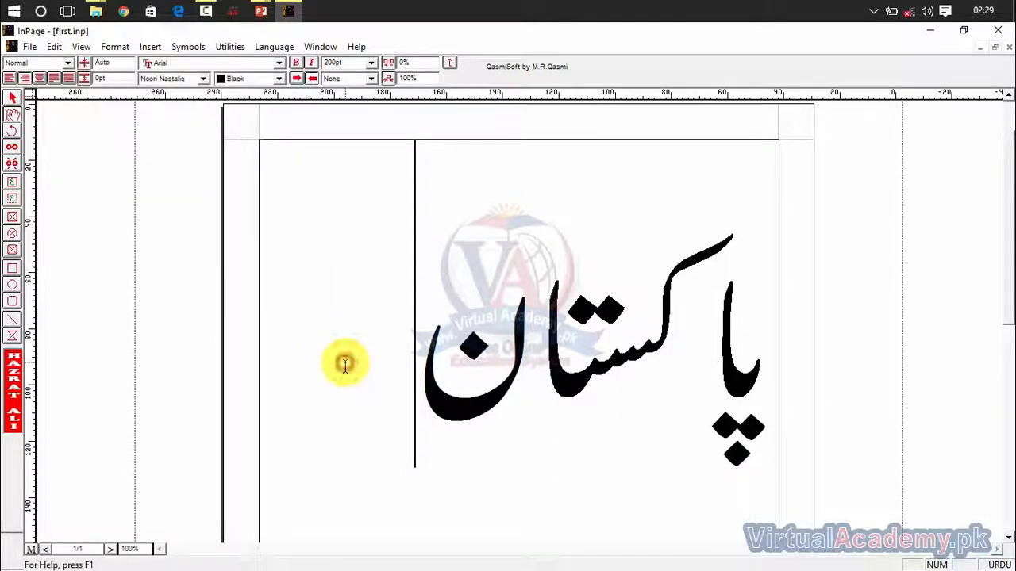
key("ctrl+n")
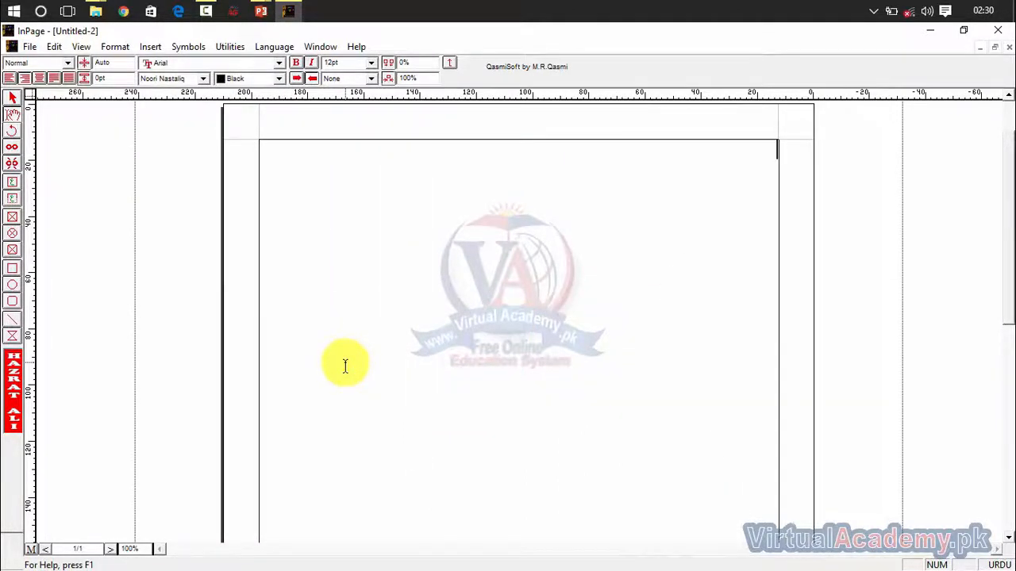
key("ctrl+w")
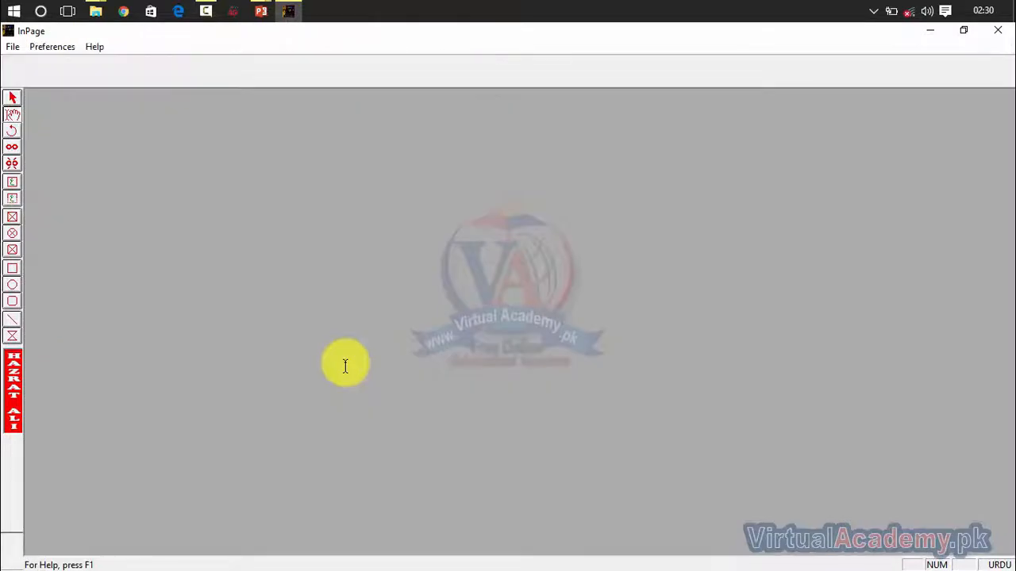
Step: Create a new blank A4 document with the default page settings
left_click(12, 47)
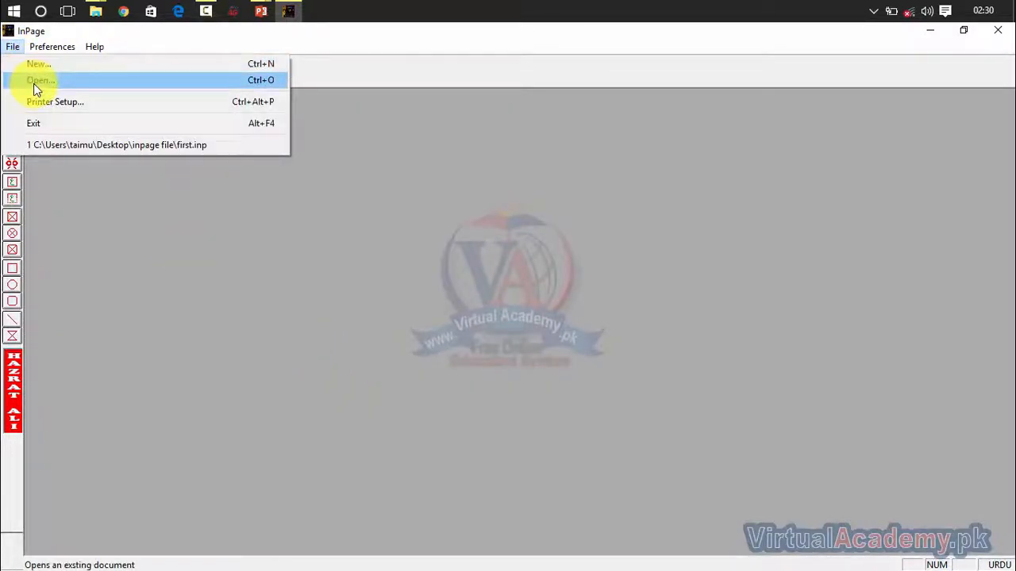
left_click(29, 70)
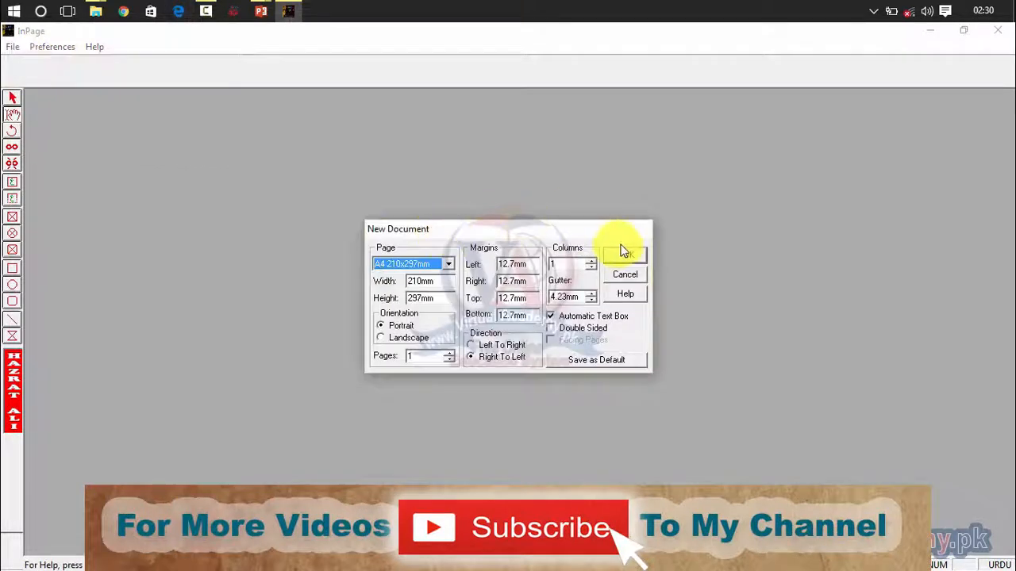
left_click(623, 251)
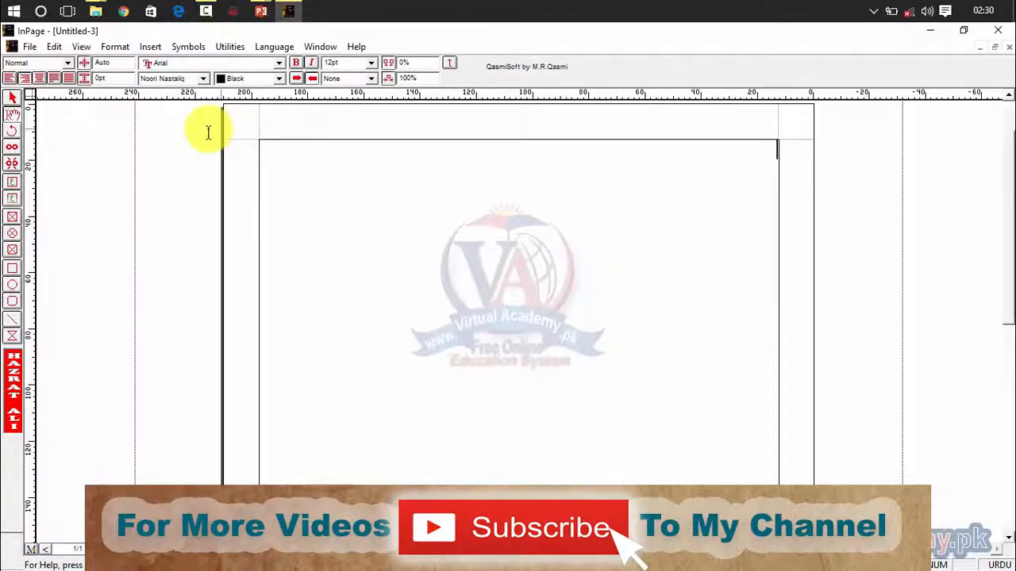
Step: Open first.inp from the "inpage file" folder
left_click(28, 49)
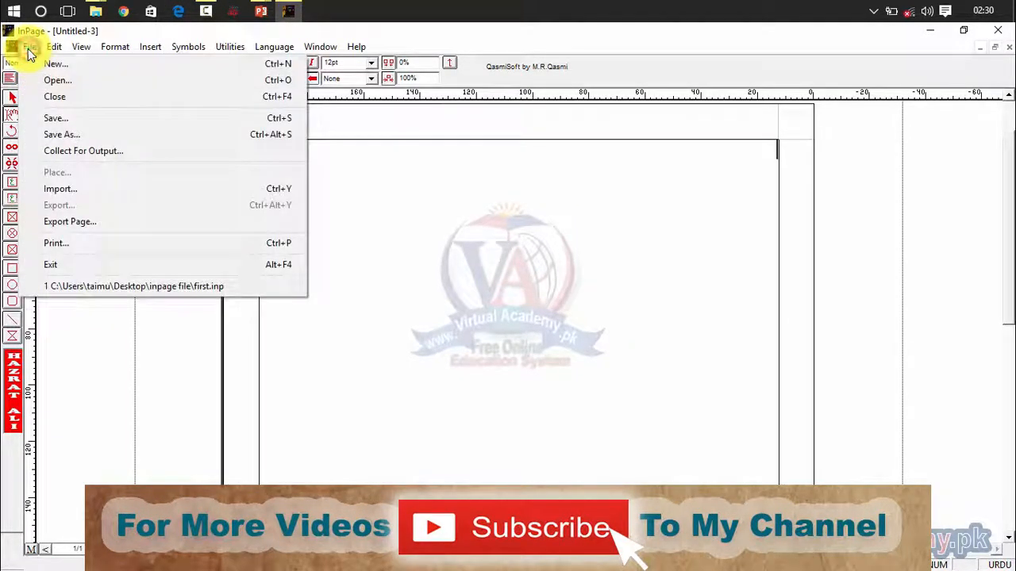
left_click(52, 81)
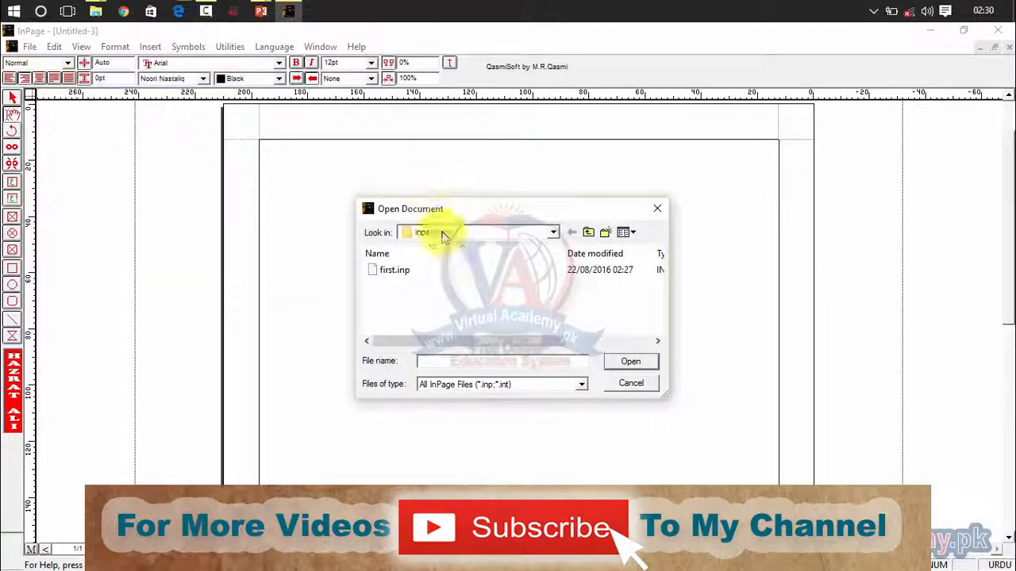
left_click(395, 270)
left_click(631, 362)
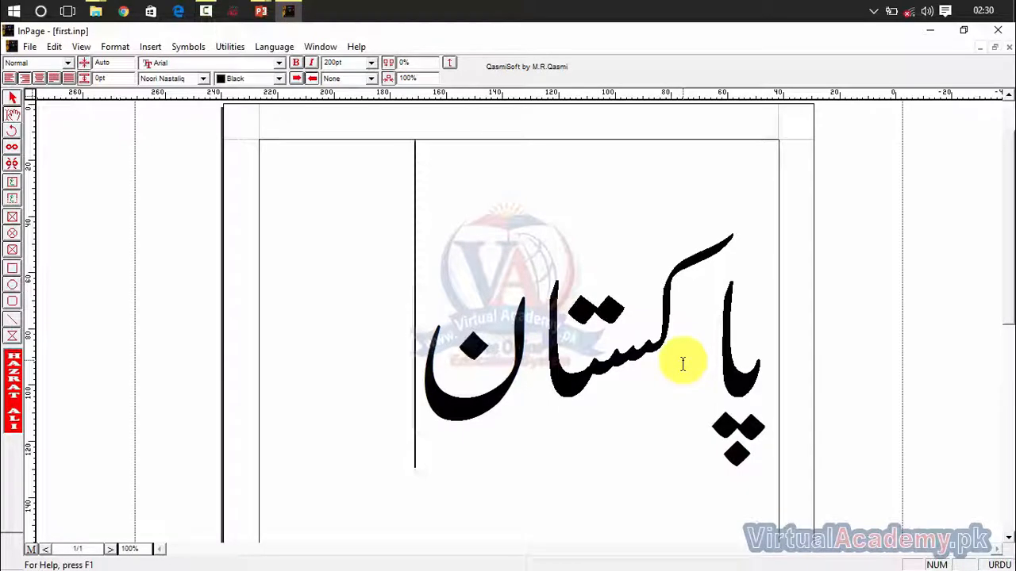
left_click(411, 348)
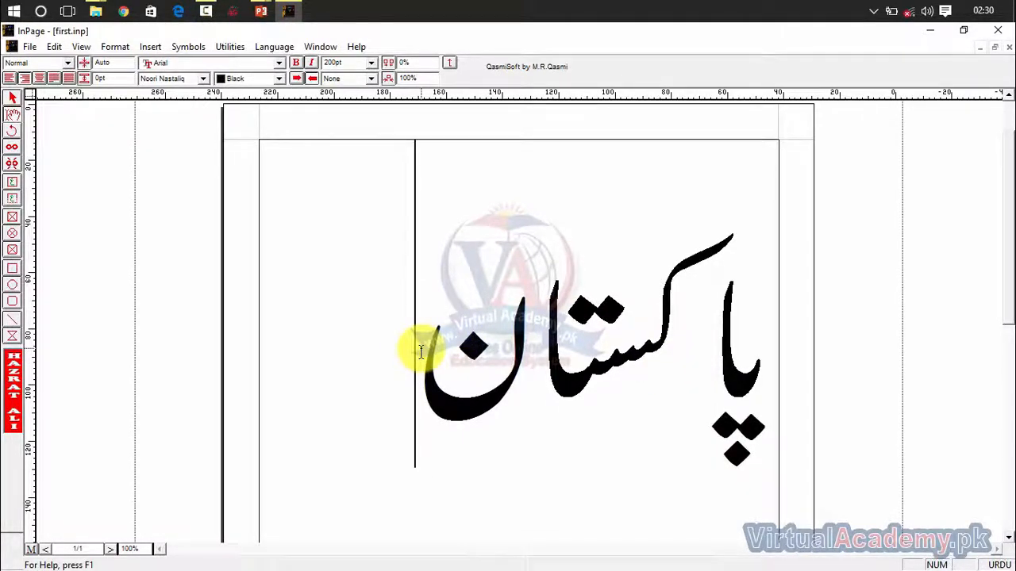
type("پ")
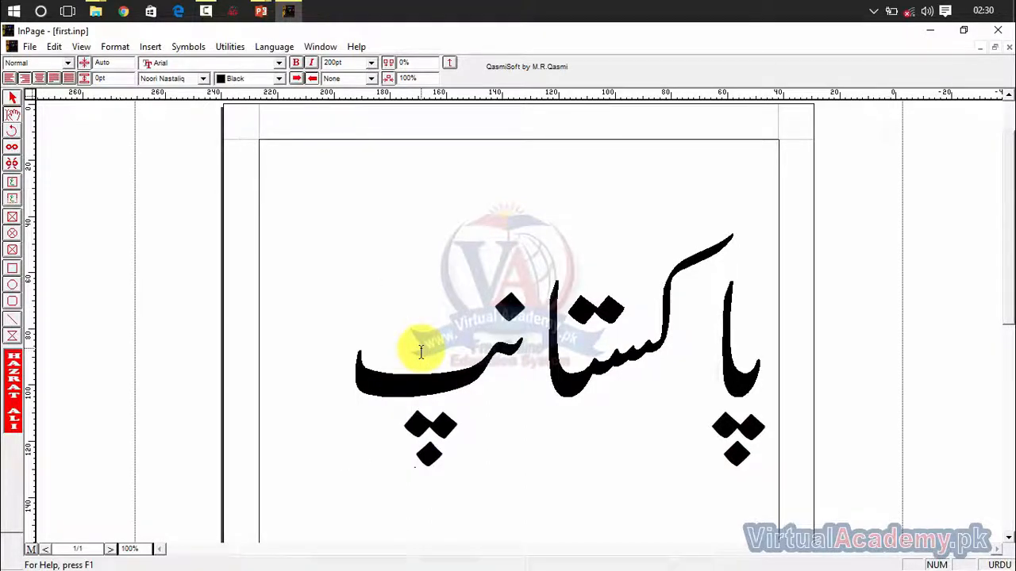
key("BackSpace")
type("م")
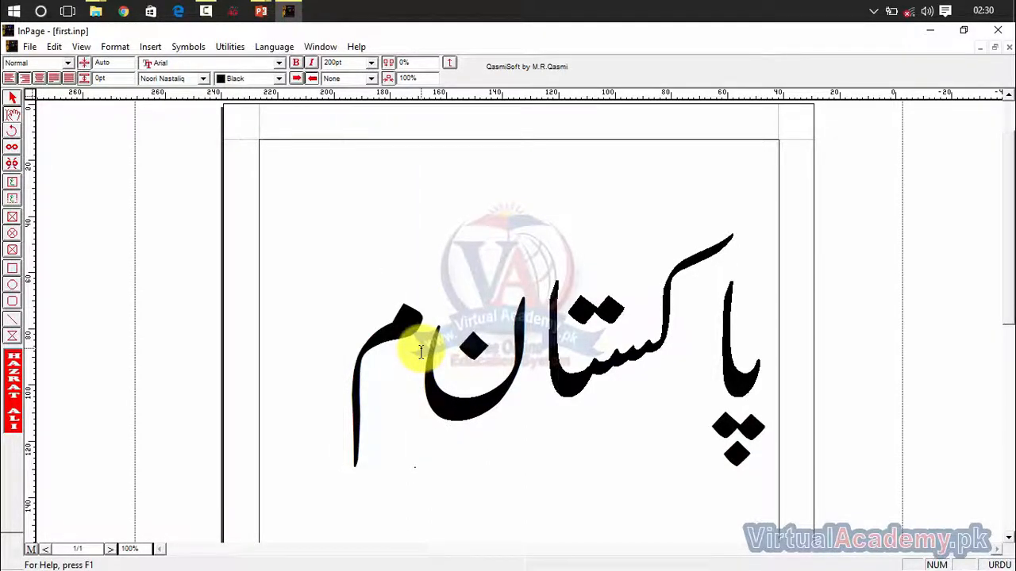
key("BackSpace")
type("ما")
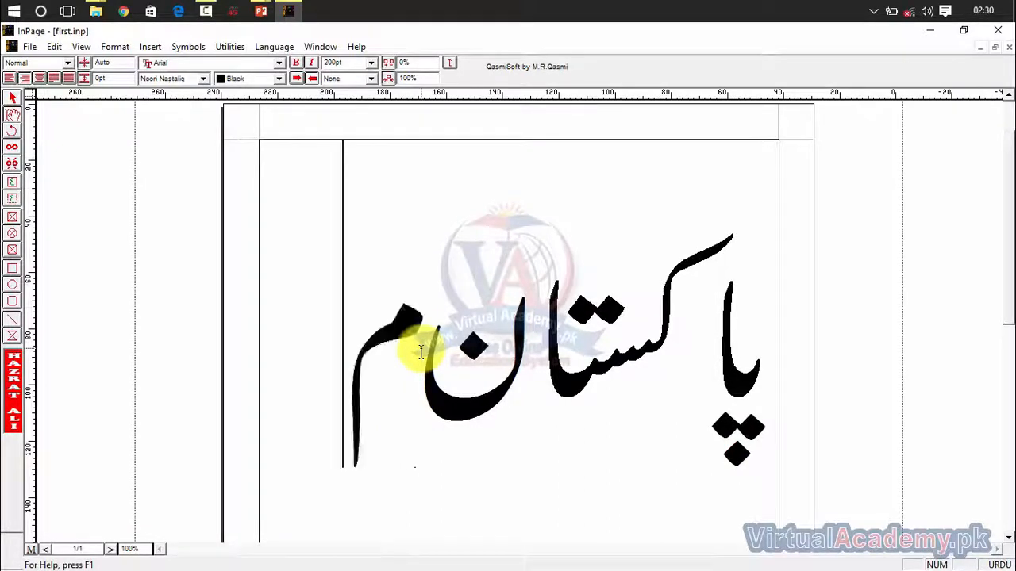
key("BackSpace")
key("BackSpace")
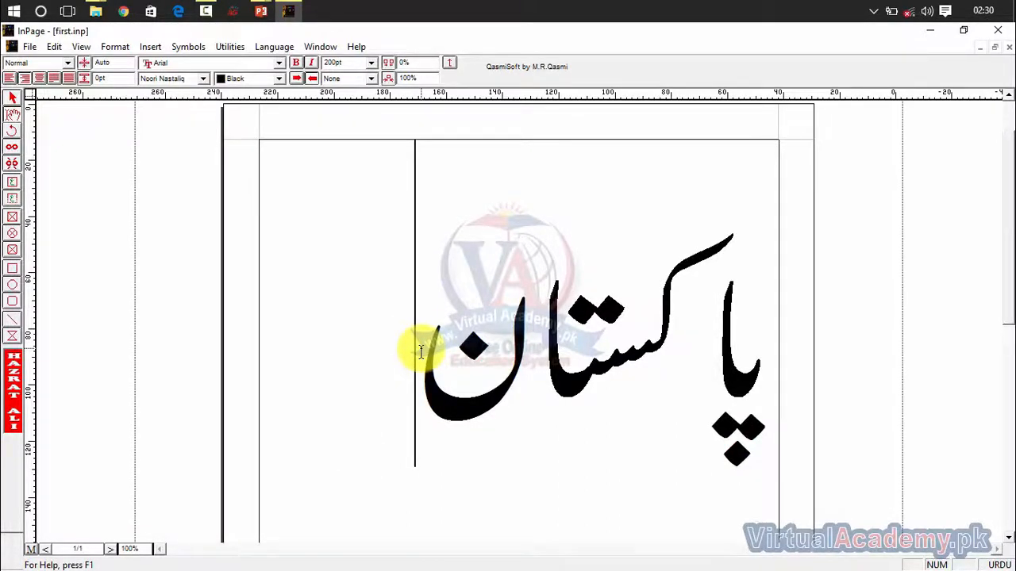
Step: Write the word پاکستان a second time after the existing word and save the changes to first.inp
type("پاکس")
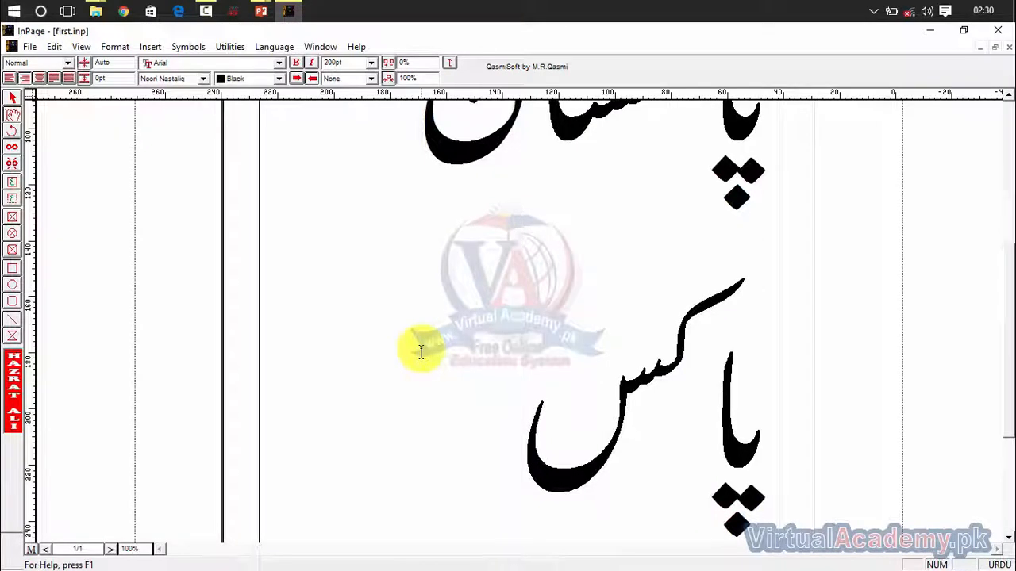
type("تان")
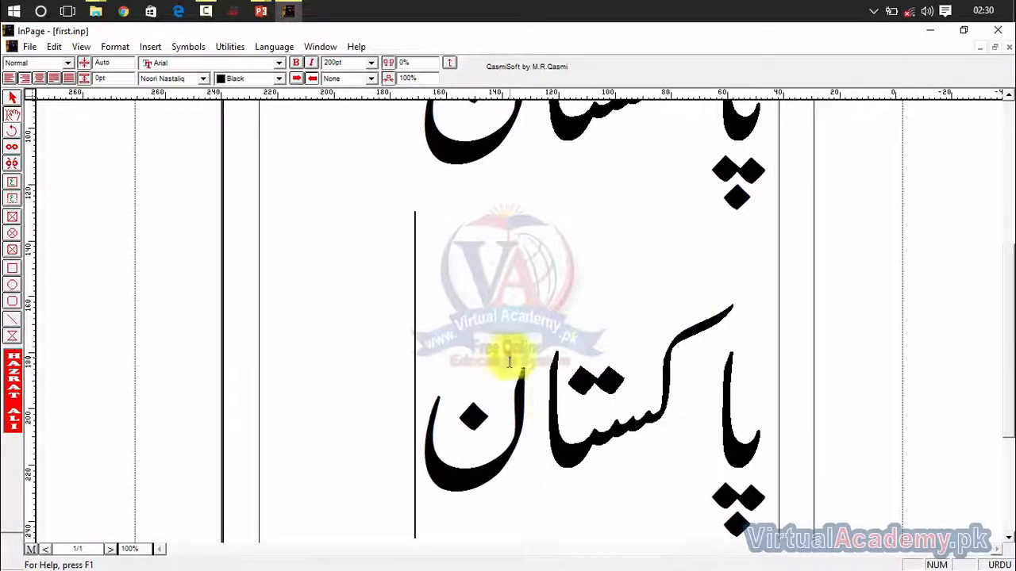
left_click_drag(1003, 314, 998, 209)
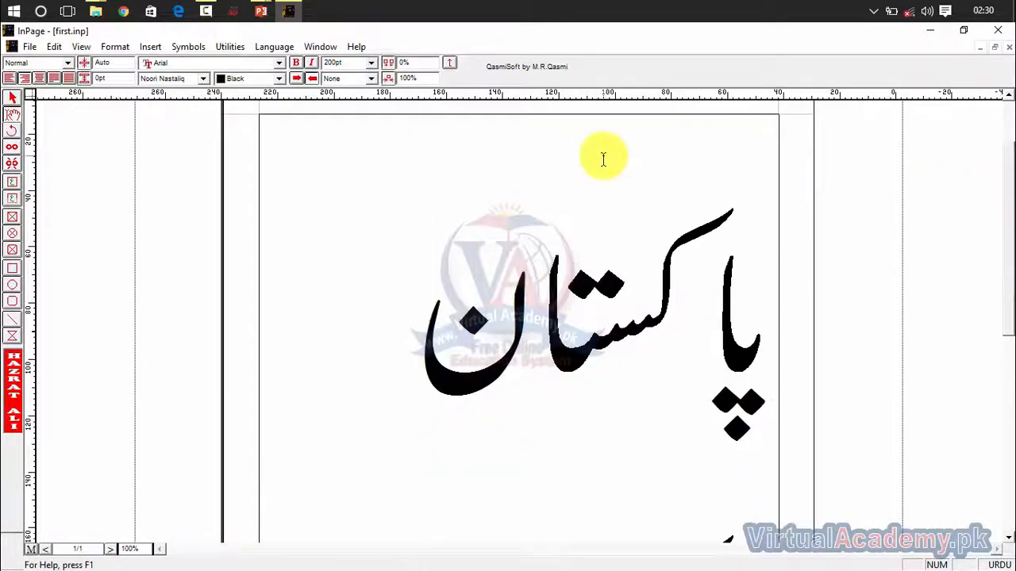
left_click(30, 46)
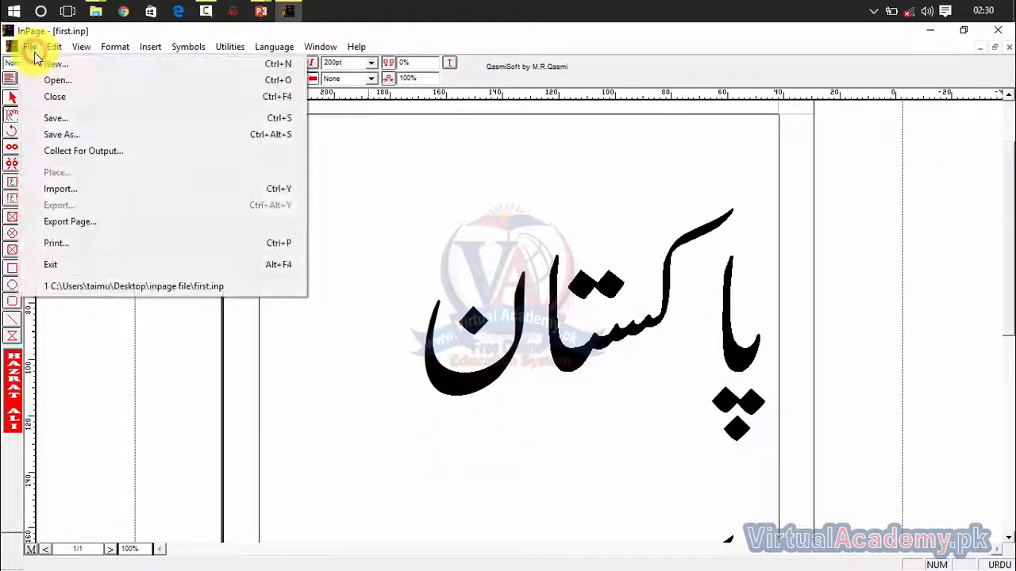
left_click(56, 119)
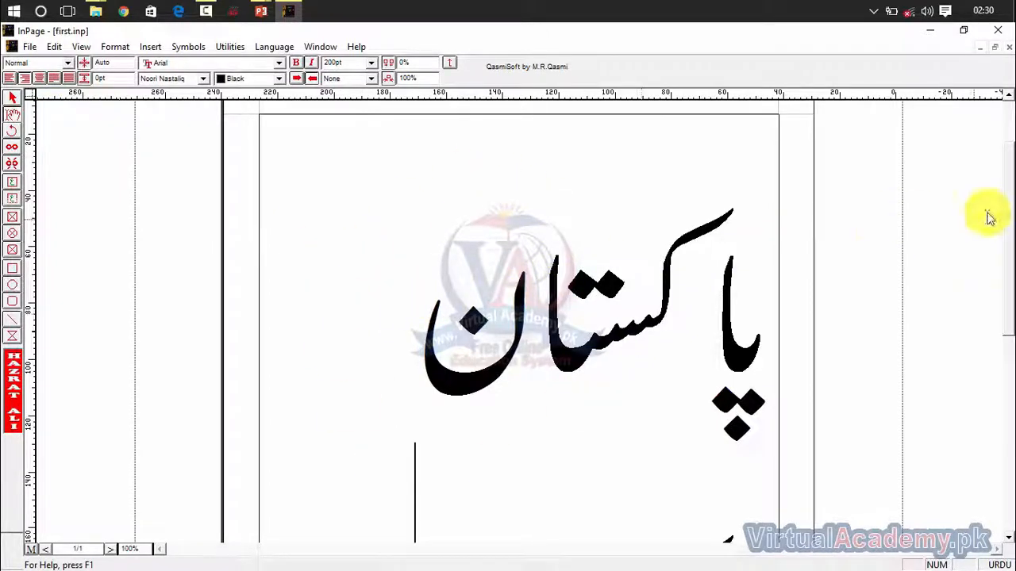
Step: Save a copy of the document as second in InPage File (*.inp) format in the "inpage file" folder
left_click_drag(1006, 197, 1006, 293)
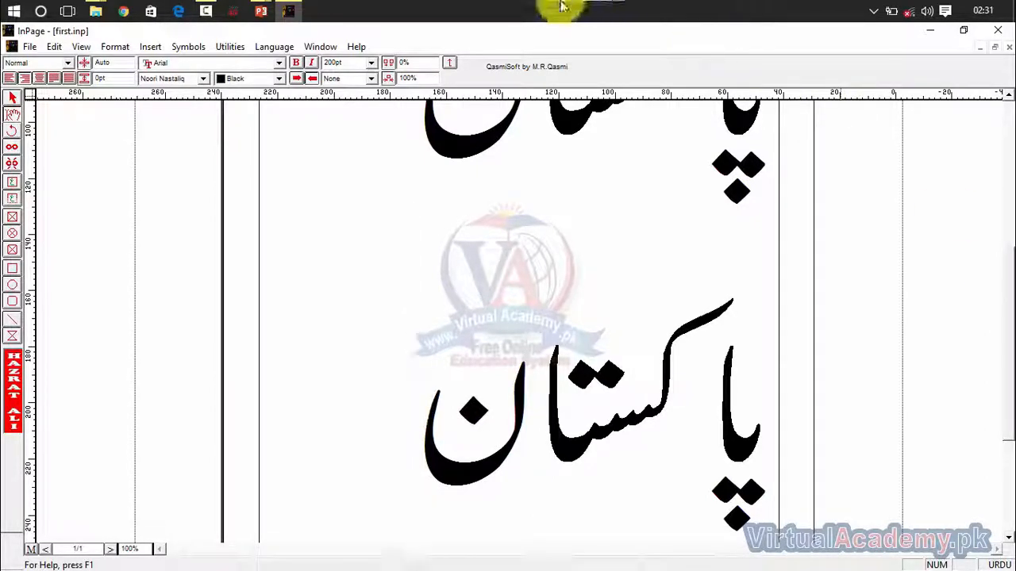
left_click(29, 48)
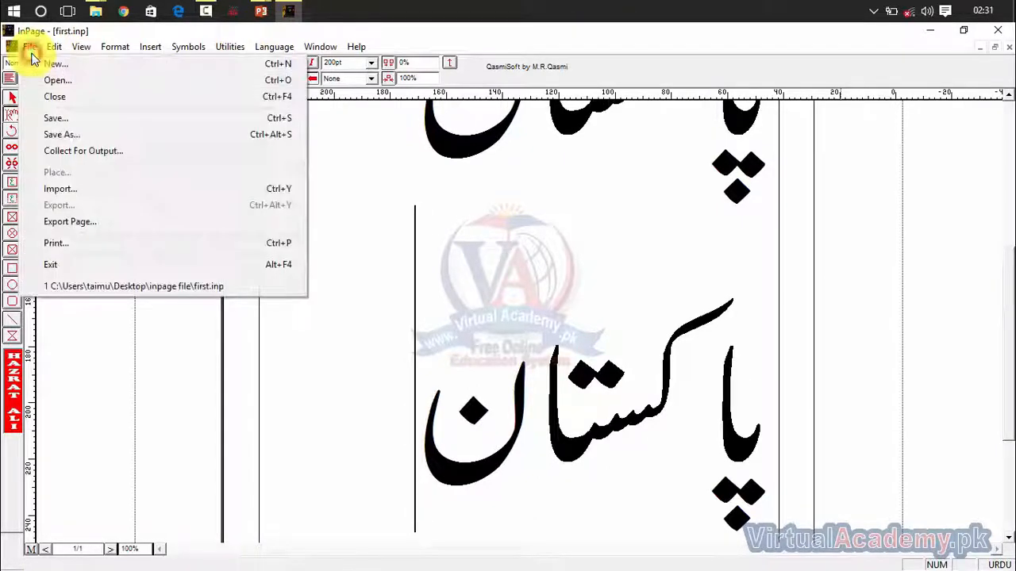
left_click(55, 134)
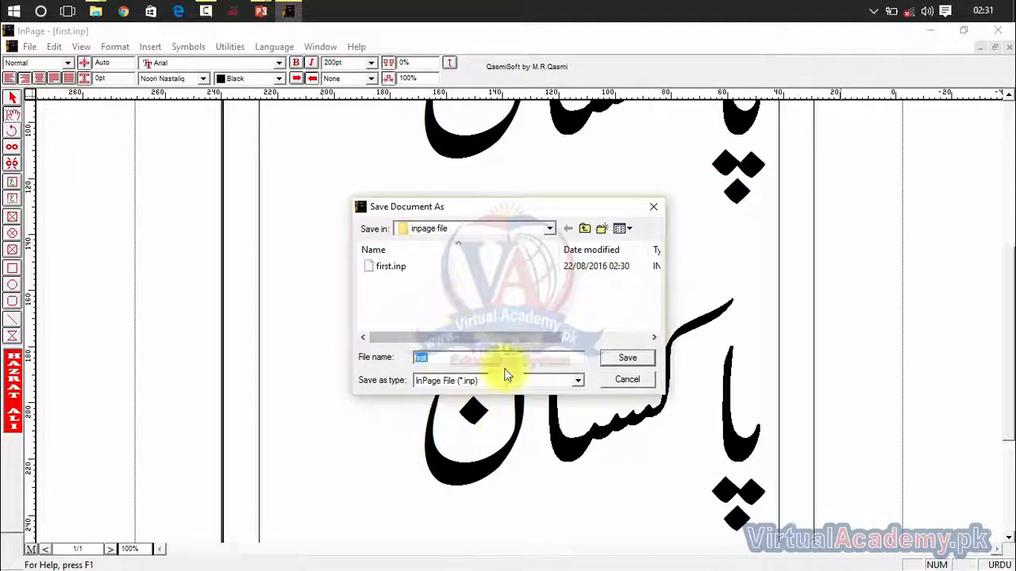
left_click(455, 381)
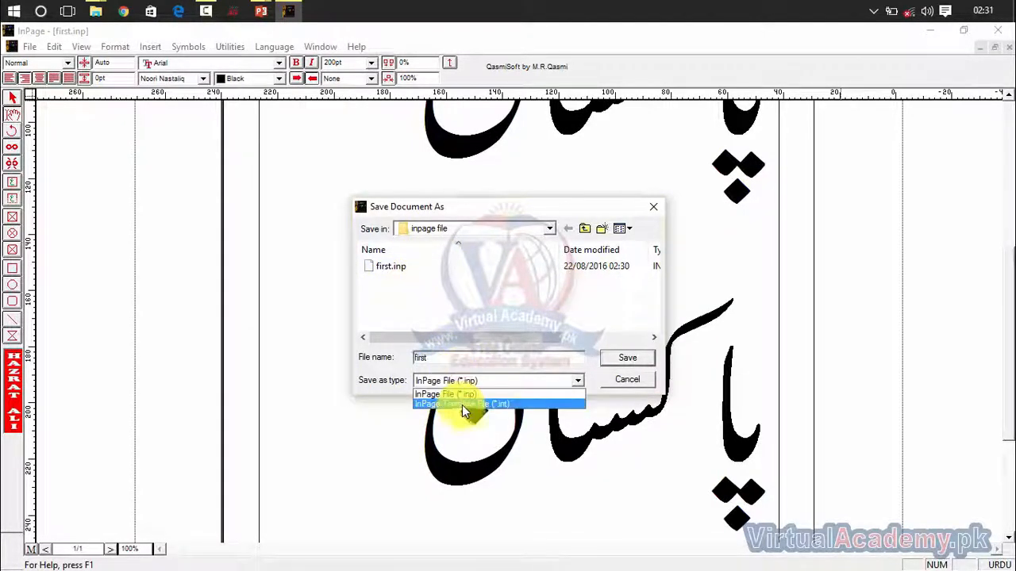
left_click(453, 357)
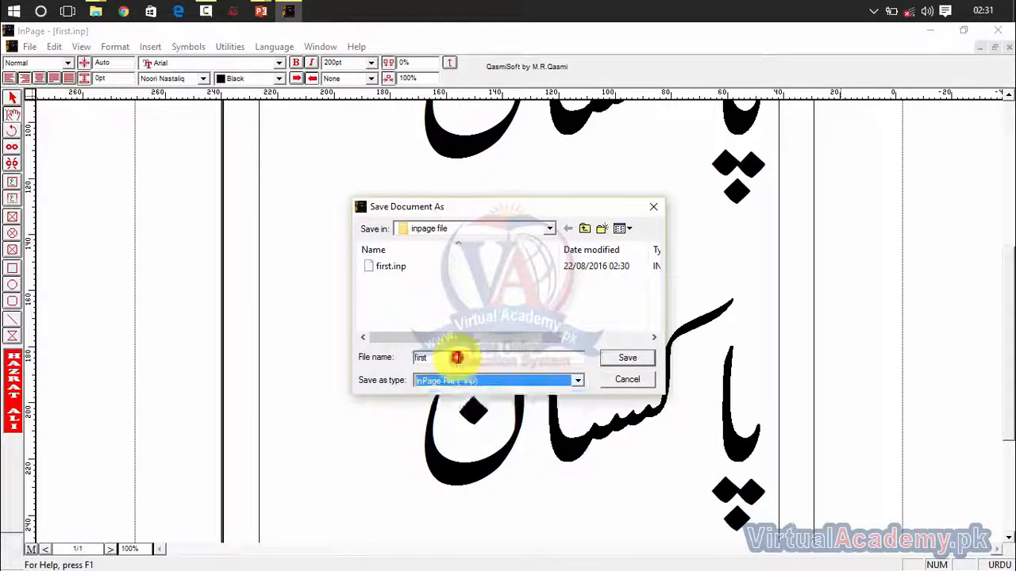
left_click(445, 359)
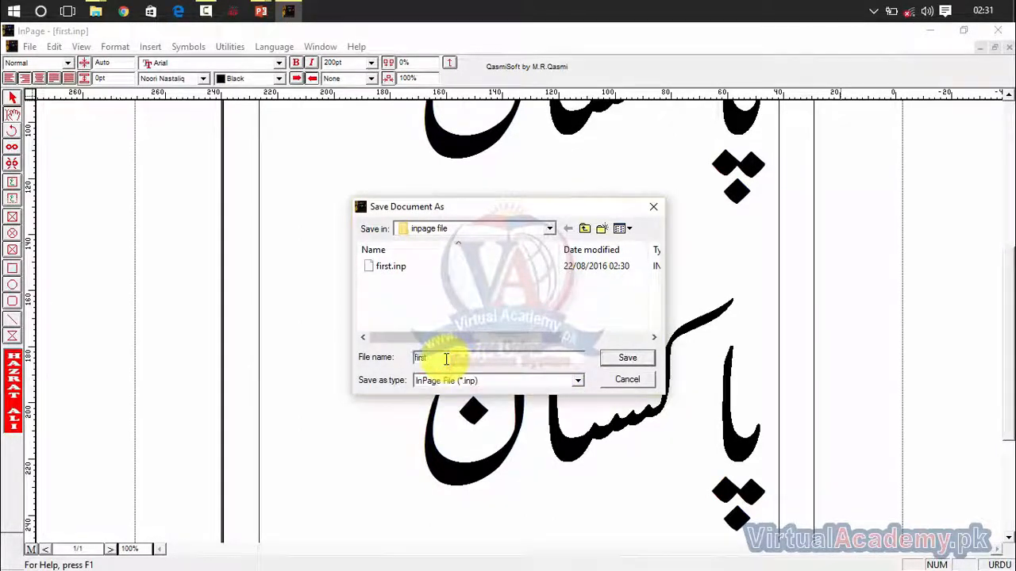
key("BackSpace")
key("BackSpace")
key("BackSpace")
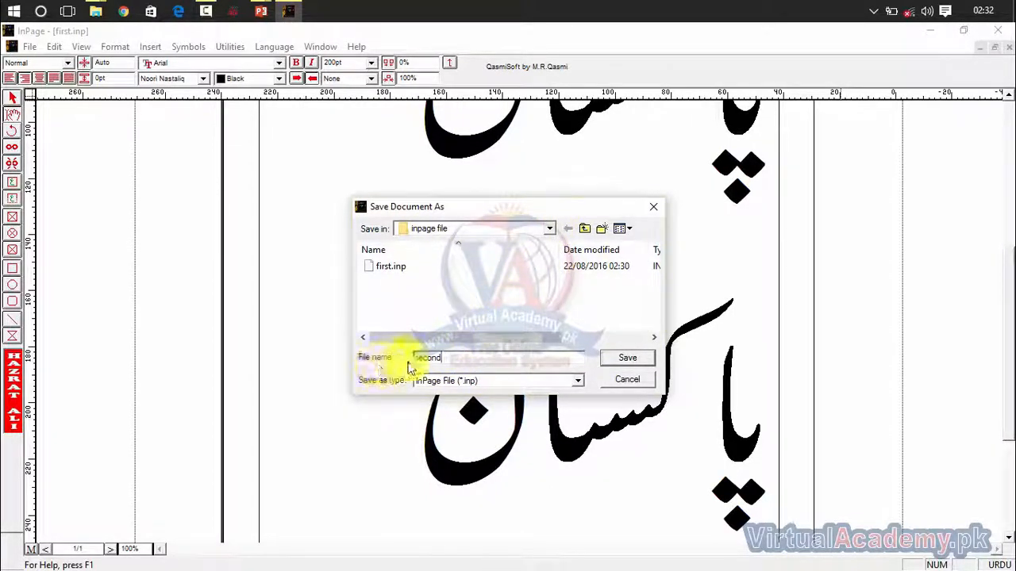
left_click(619, 357)
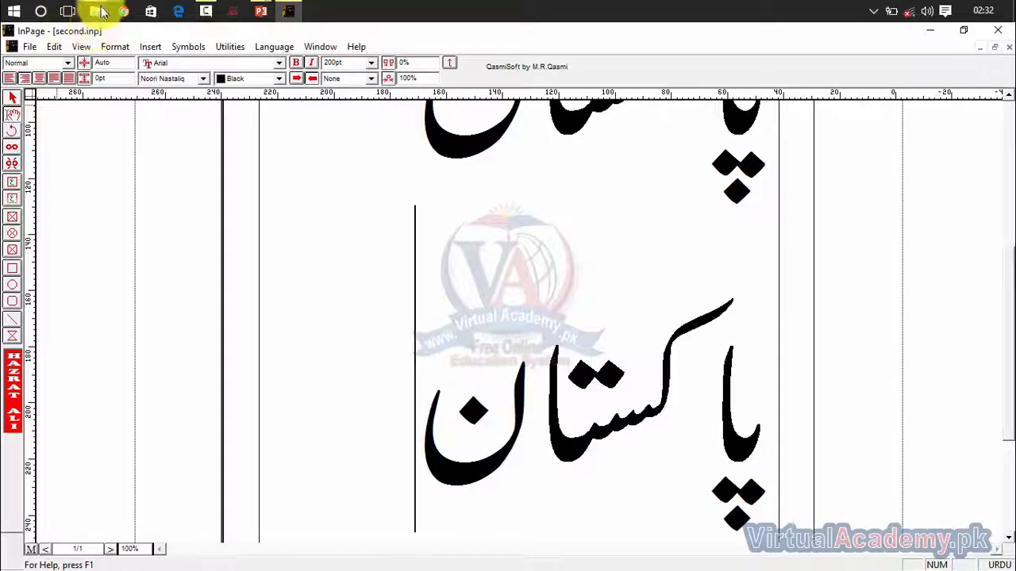
Step: Switch to File Explorer, inspect the saved files in the "inpage file" folder, and return to InPage
mouse_move(95, 11)
mouse_move(101, 76)
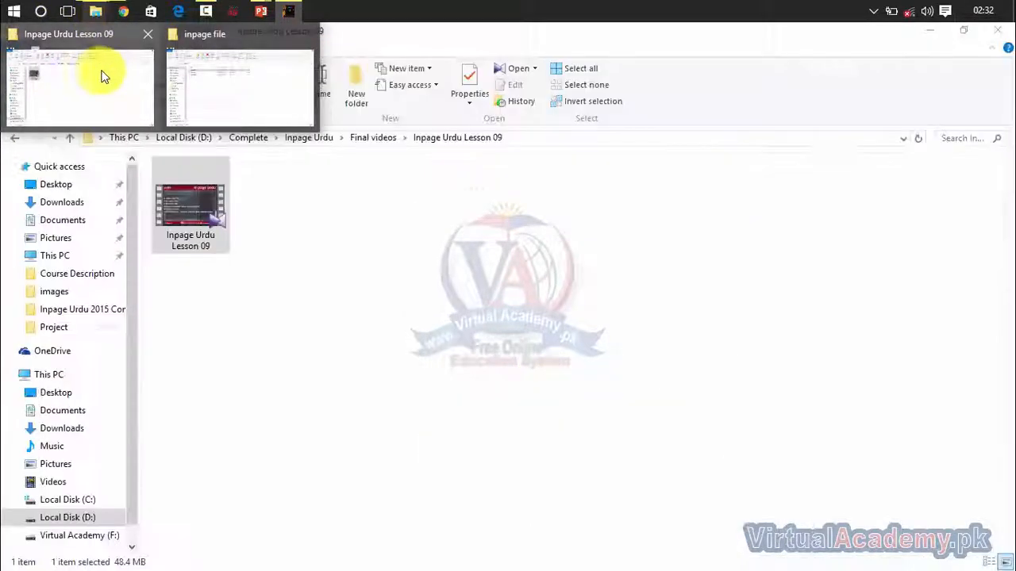
left_click(223, 96)
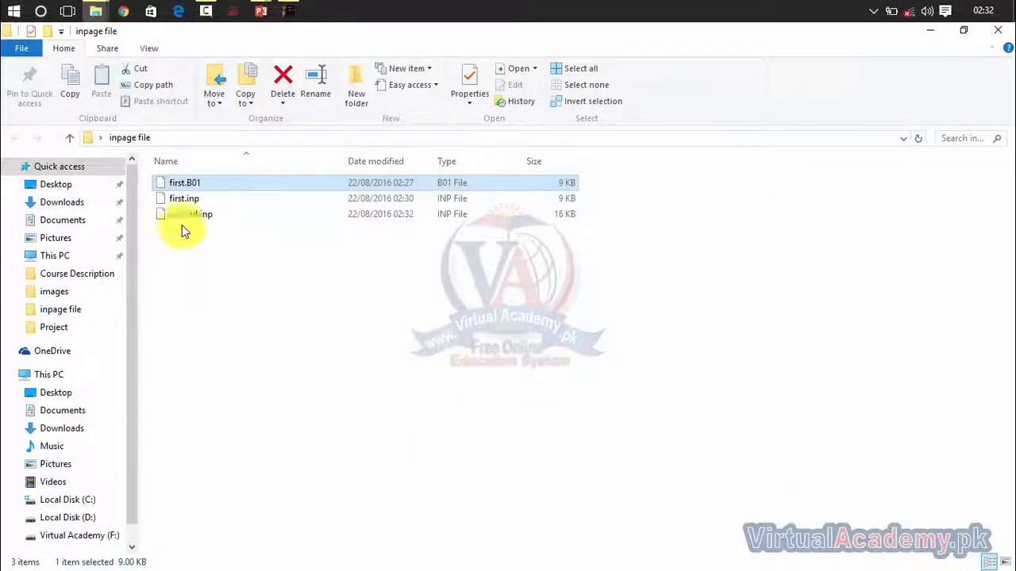
left_click_drag(179, 184, 181, 193)
left_click(177, 204)
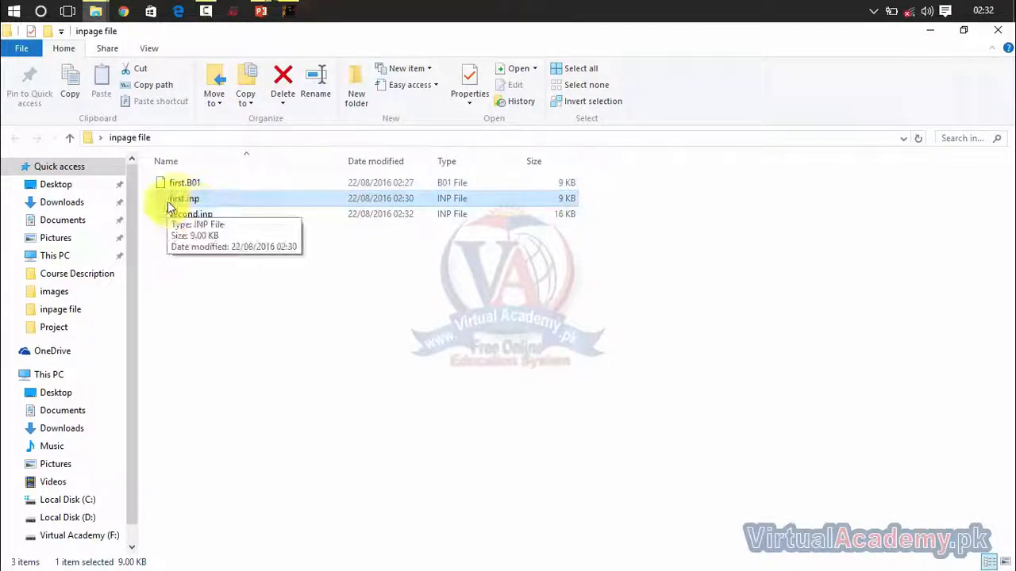
left_click(180, 217)
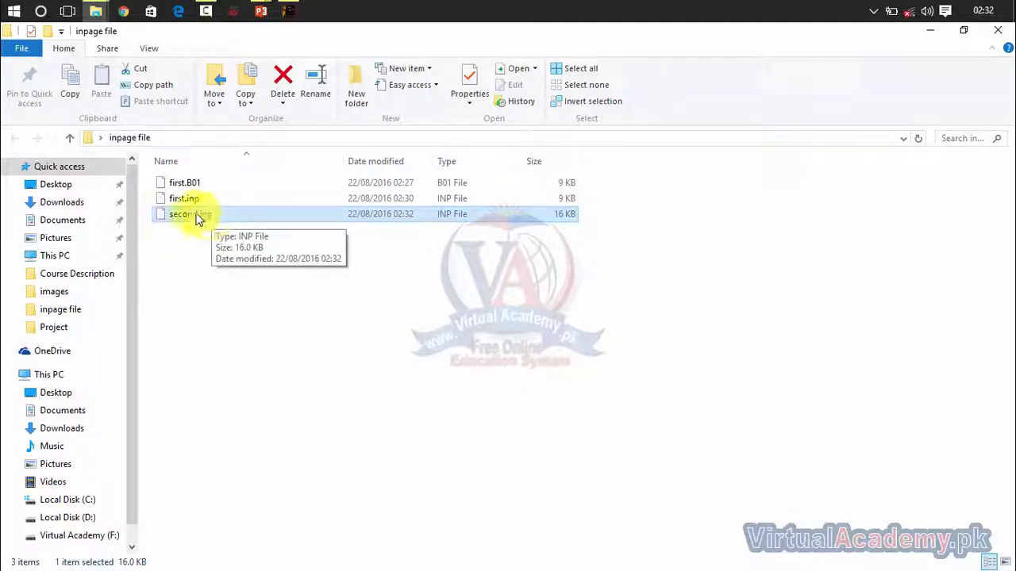
left_click(188, 213)
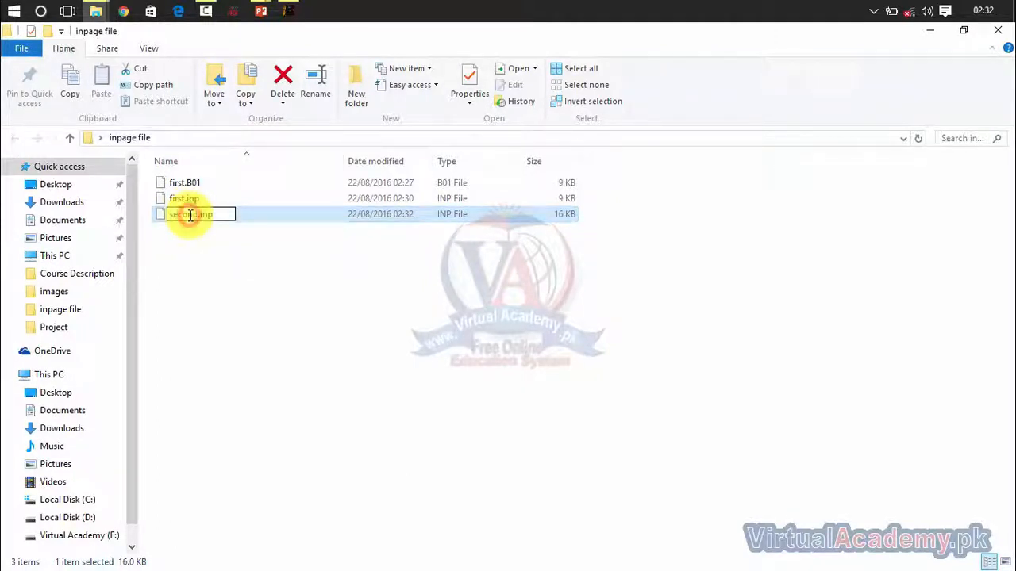
left_click(178, 182)
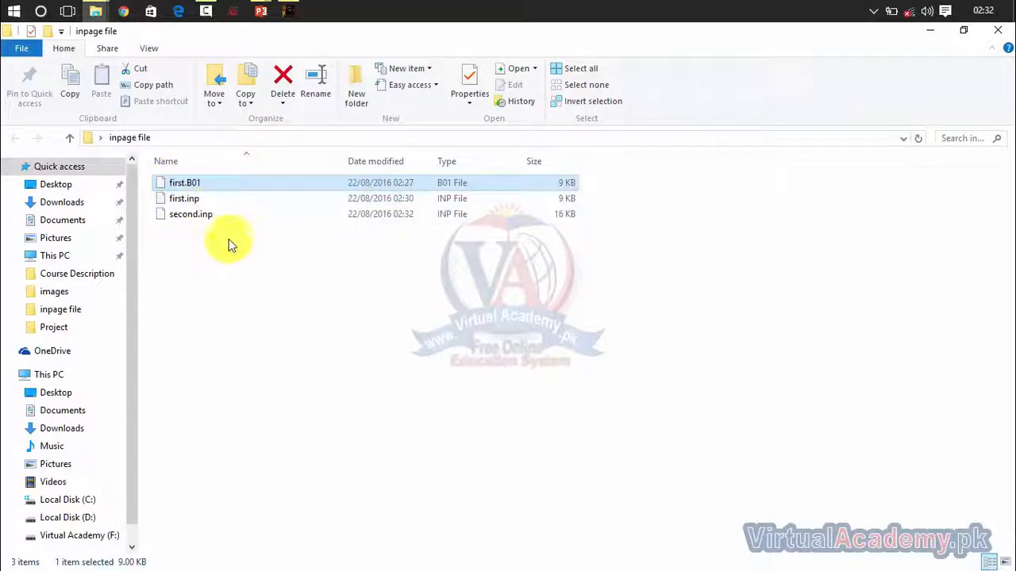
mouse_move(242, 6)
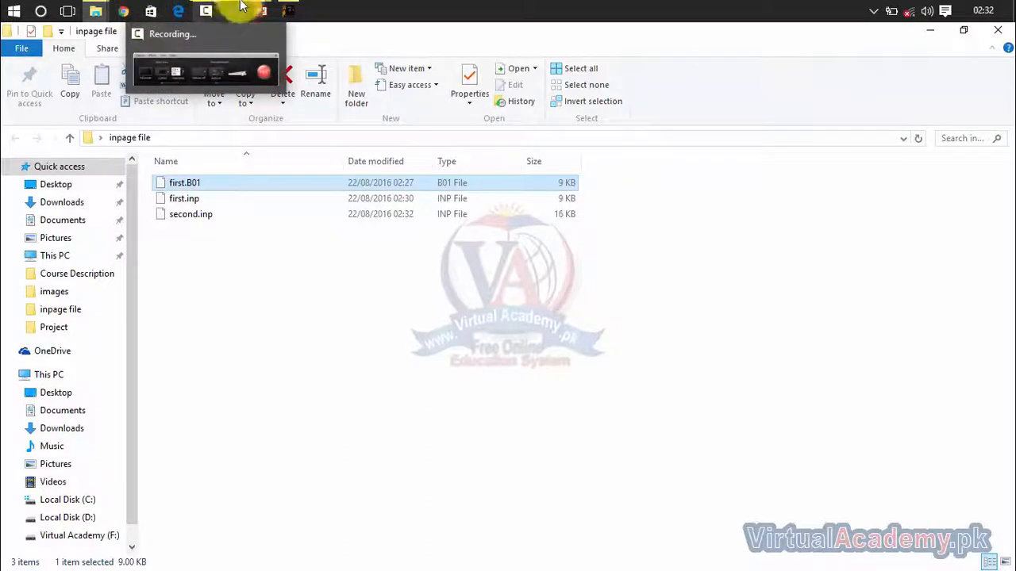
left_click(288, 82)
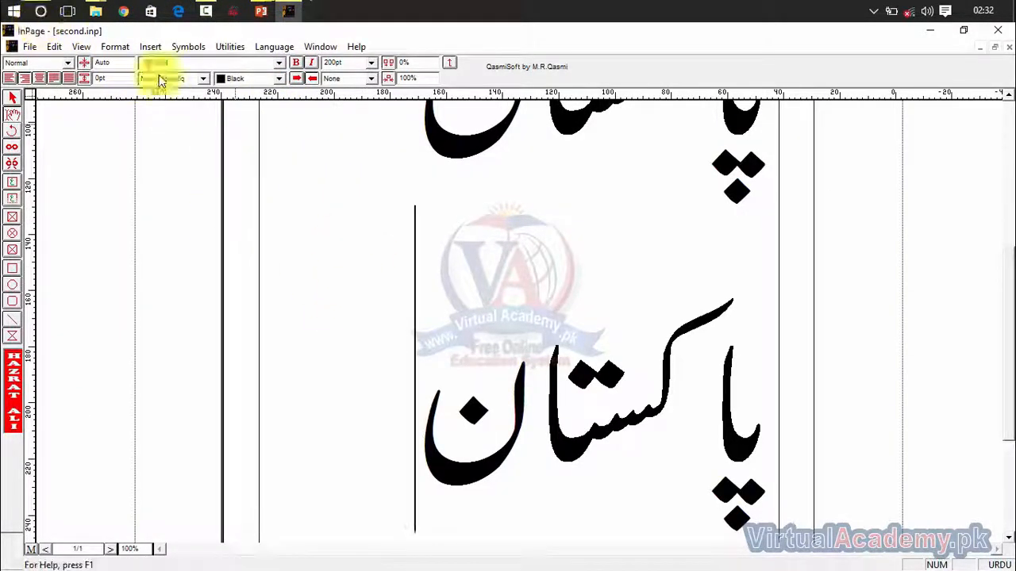
left_click(19, 47)
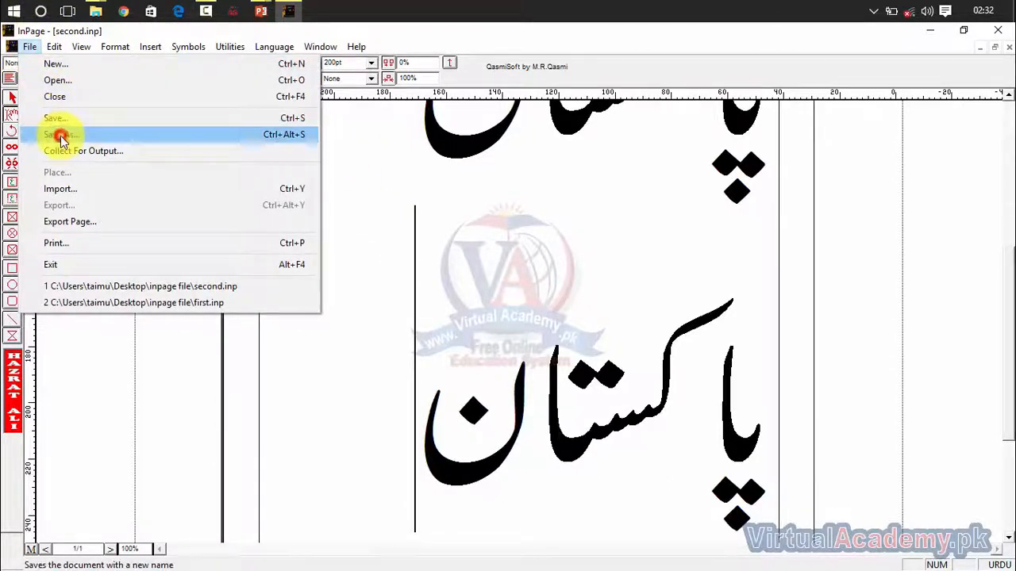
left_click(61, 135)
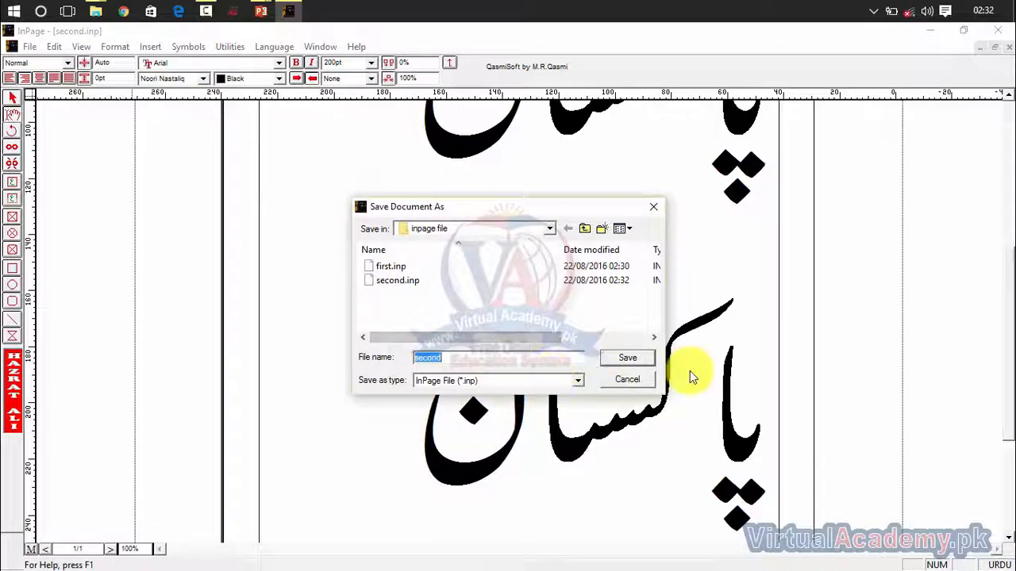
left_click(642, 381)
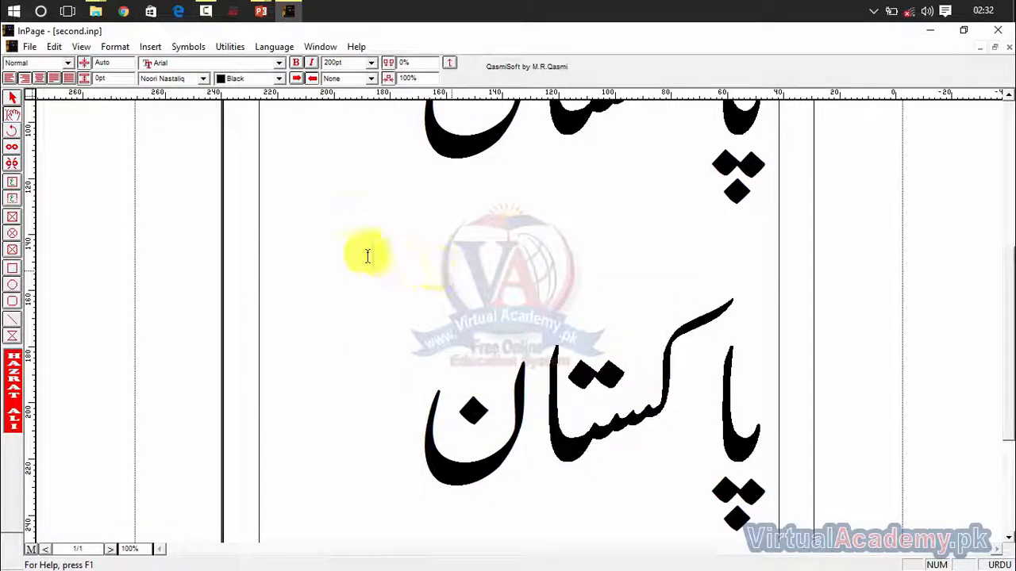
Step: Examine the file types offered for saving a copy of the document, without saving it
left_click(30, 46)
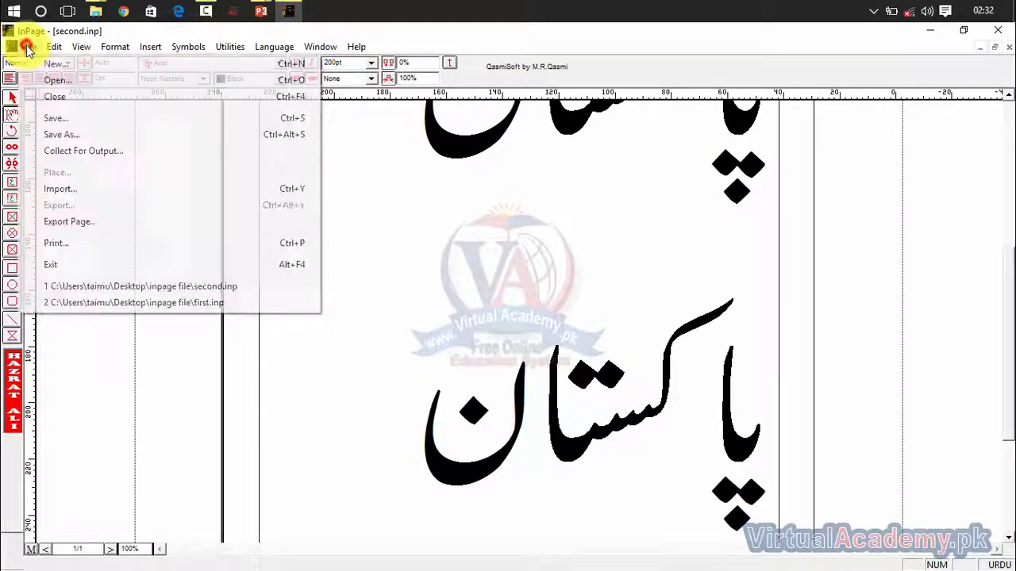
left_click(58, 155)
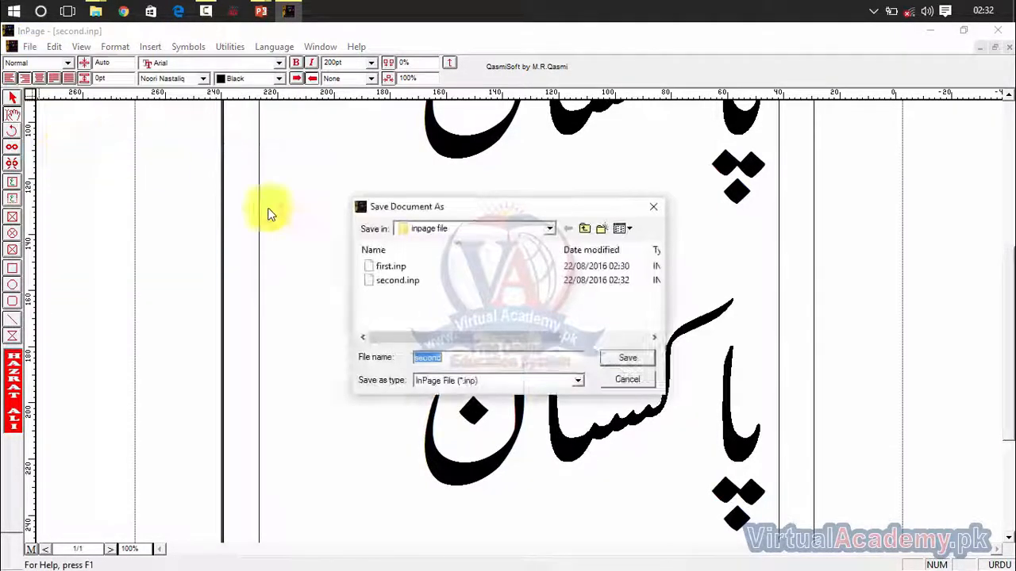
left_click(454, 384)
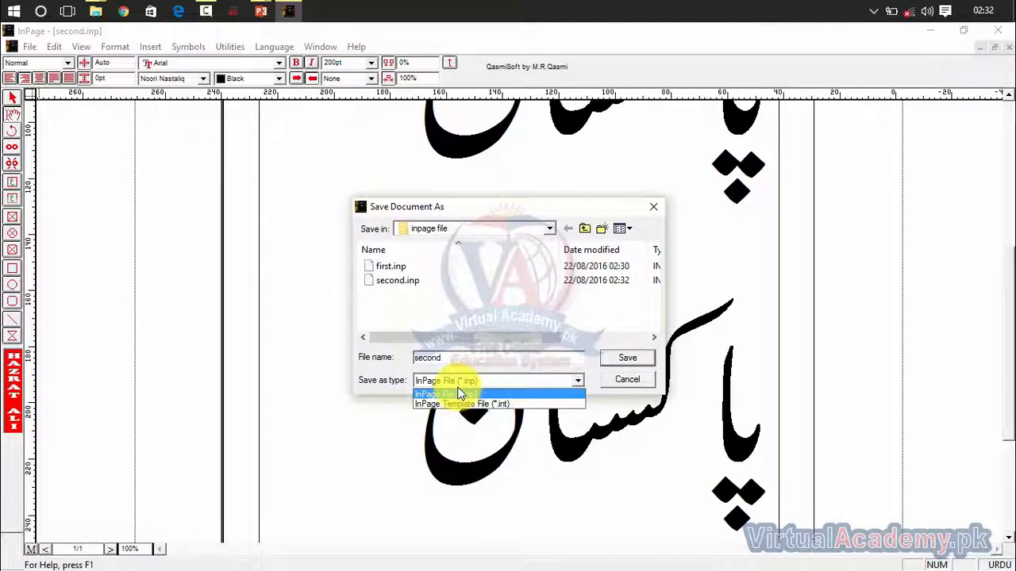
left_click(452, 309)
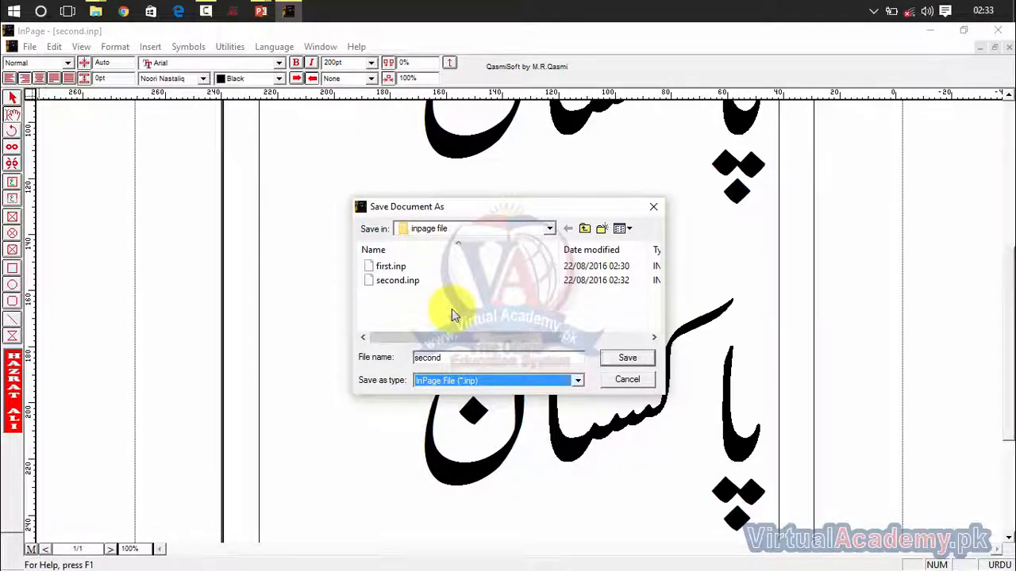
left_click(652, 208)
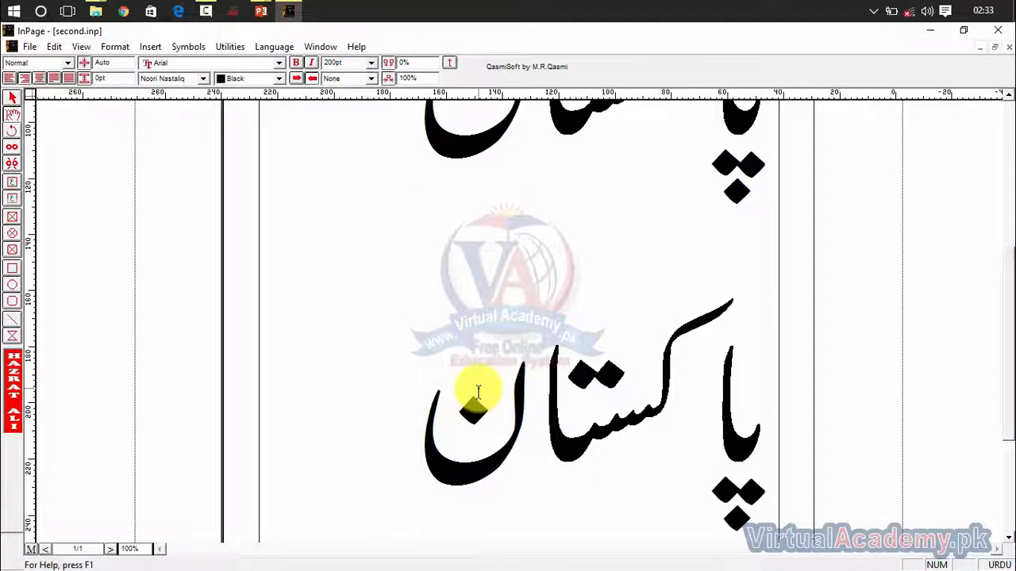
Step: Delete all the text on the page and restore it
key("ctrl+a")
key("Delete")
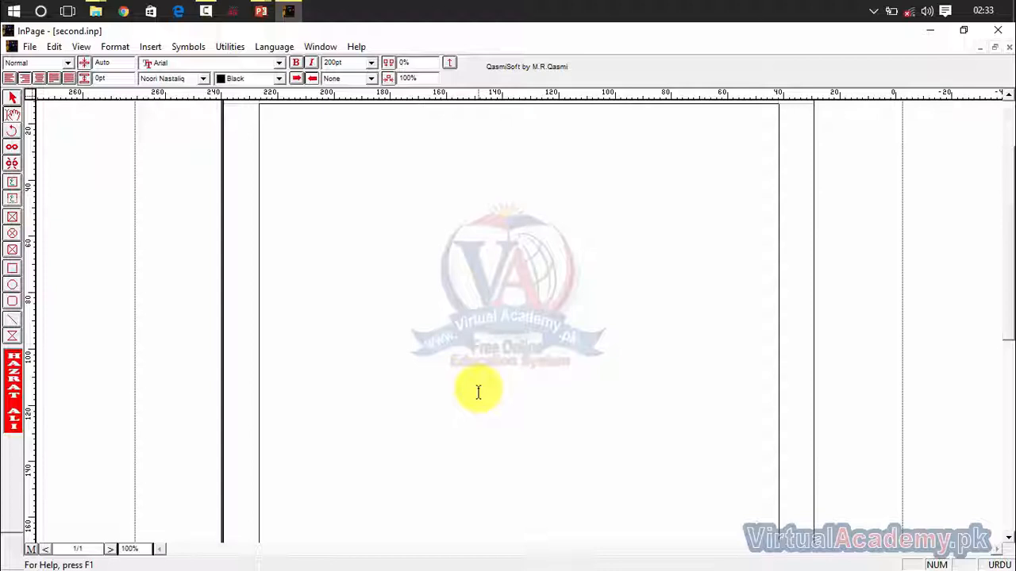
left_click(478, 392)
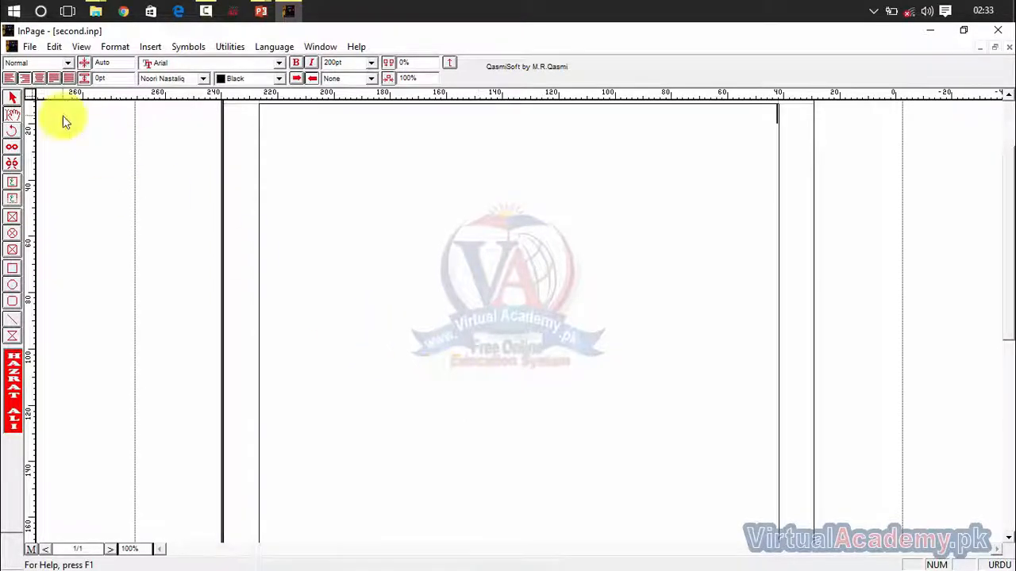
key("ctrl+v")
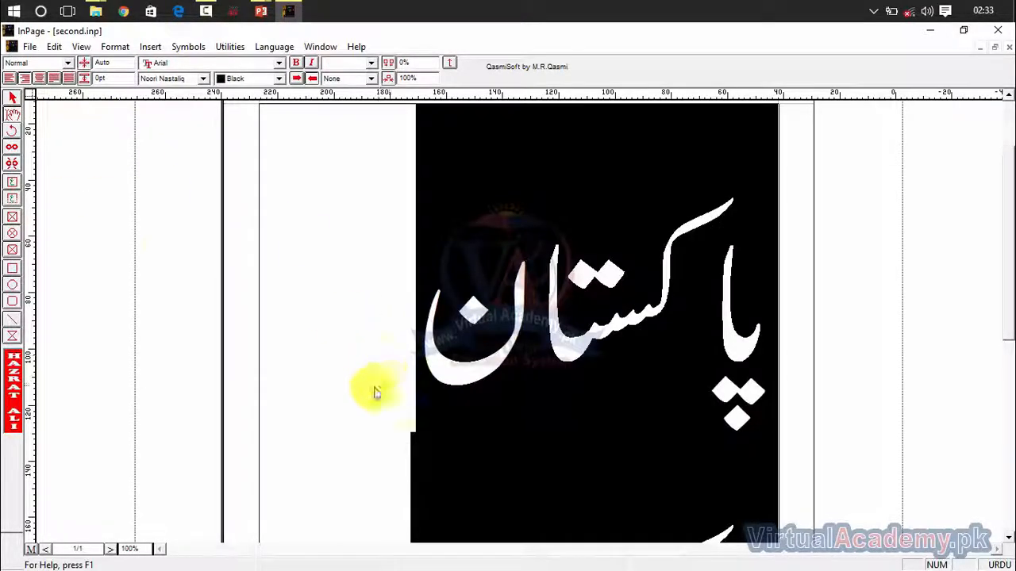
Step: Save a copy of the document as second in InPage Template File (*.int) format in the "inpage file" folder
left_click(29, 47)
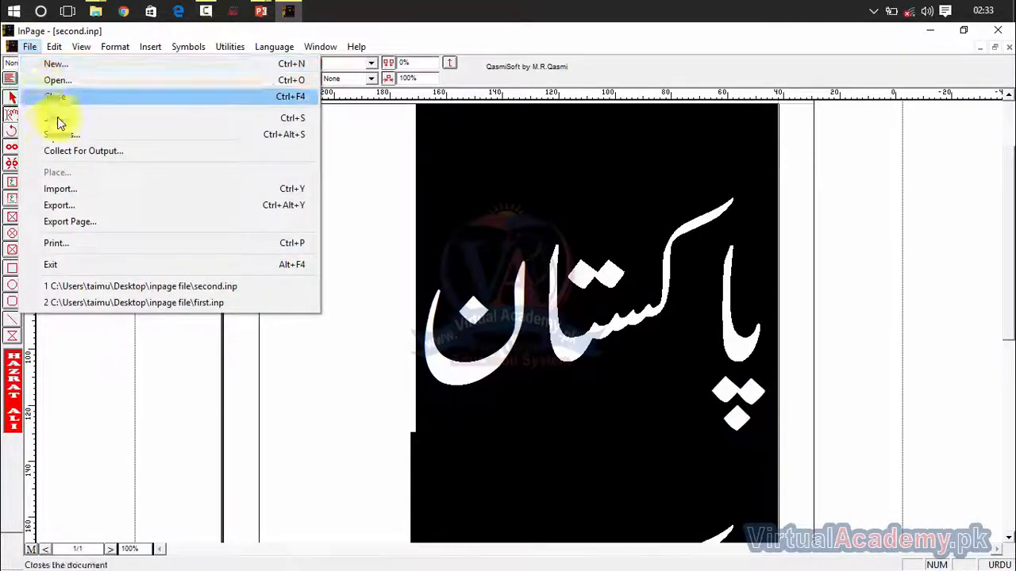
left_click(83, 151)
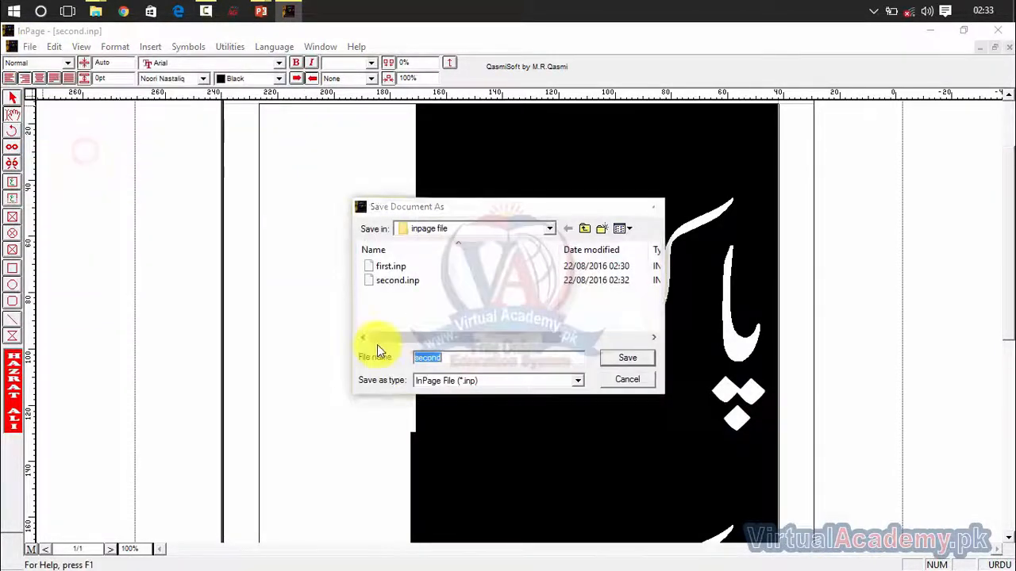
left_click(470, 382)
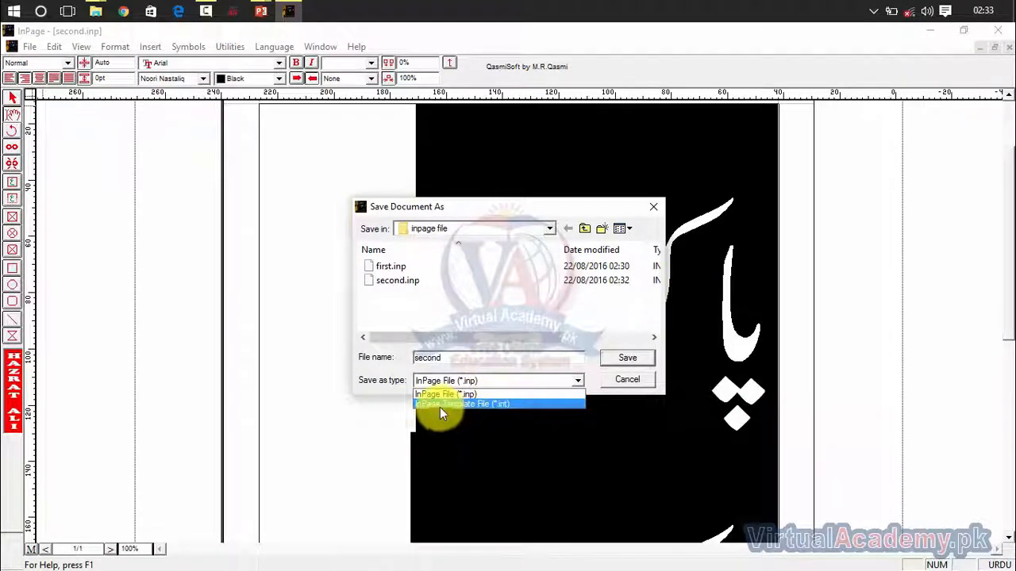
left_click(476, 403)
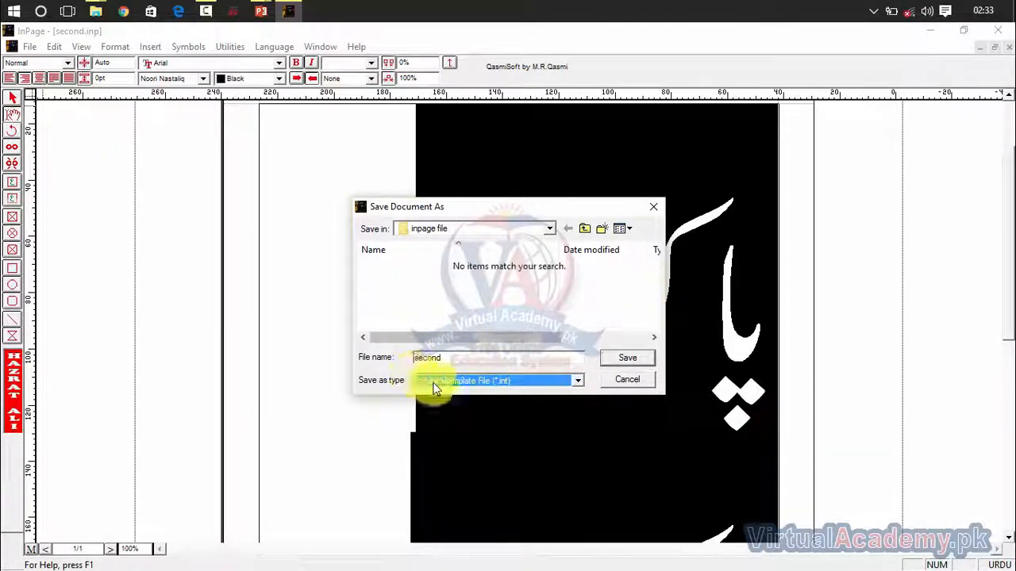
left_click(615, 364)
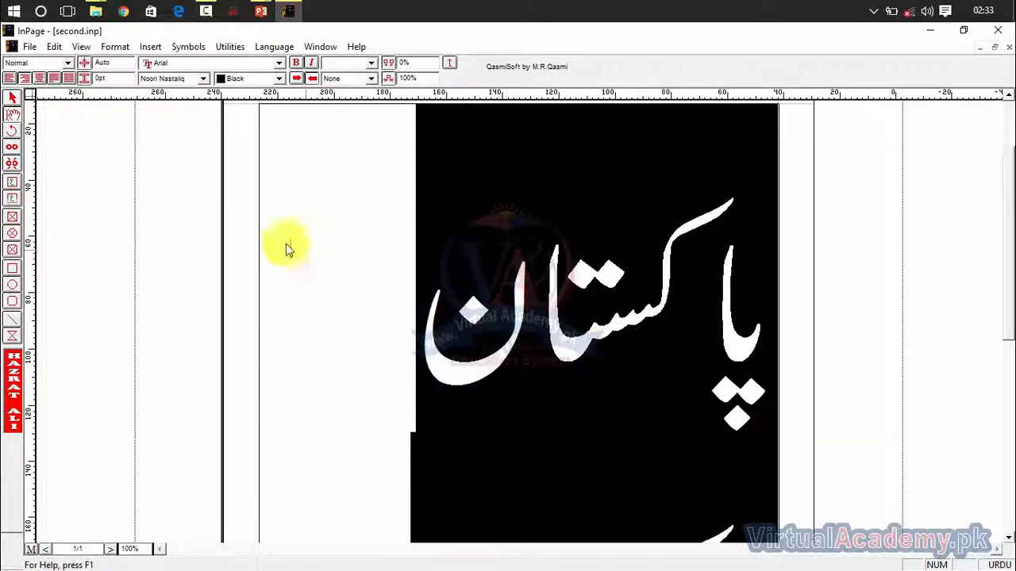
Step: Switch to File Explorer and try to open second.int from the "inpage file" folder
mouse_move(95, 12)
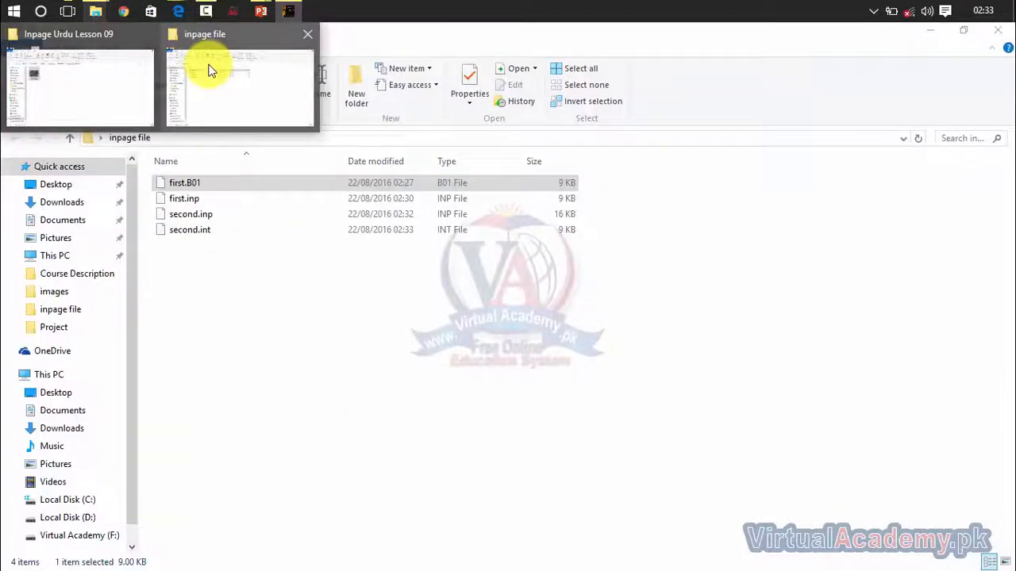
left_click(209, 68)
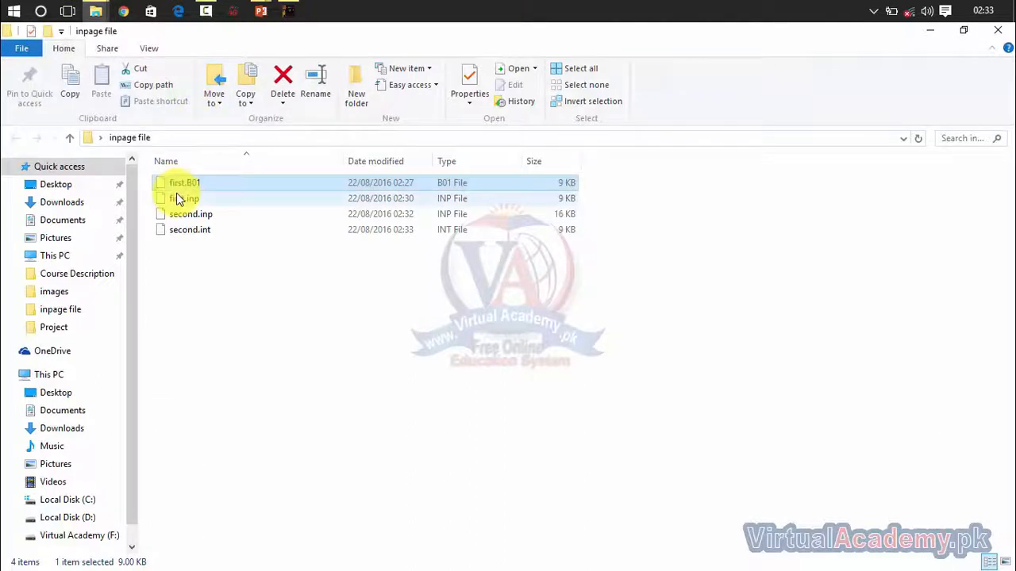
left_click(175, 230)
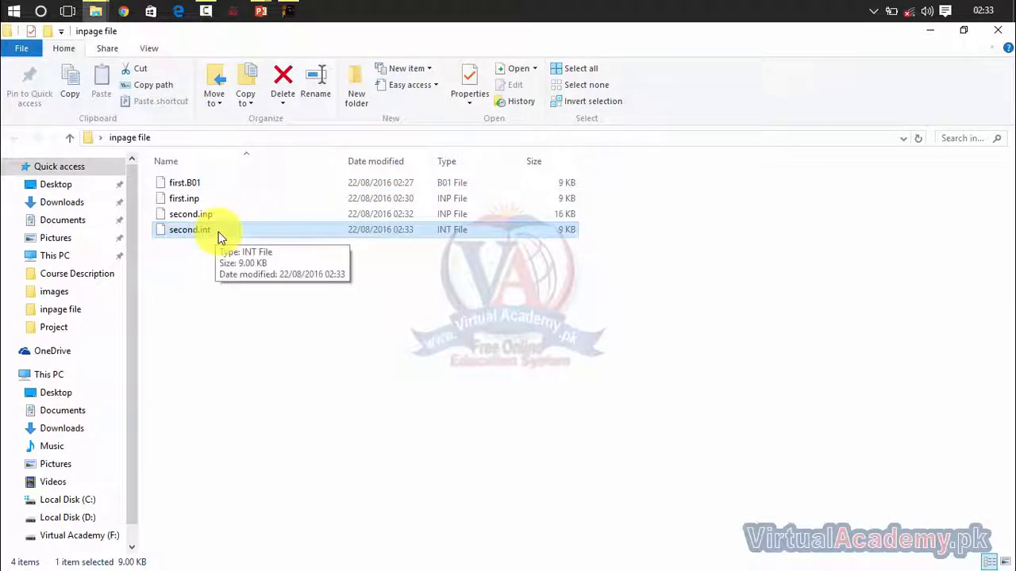
left_click(218, 231)
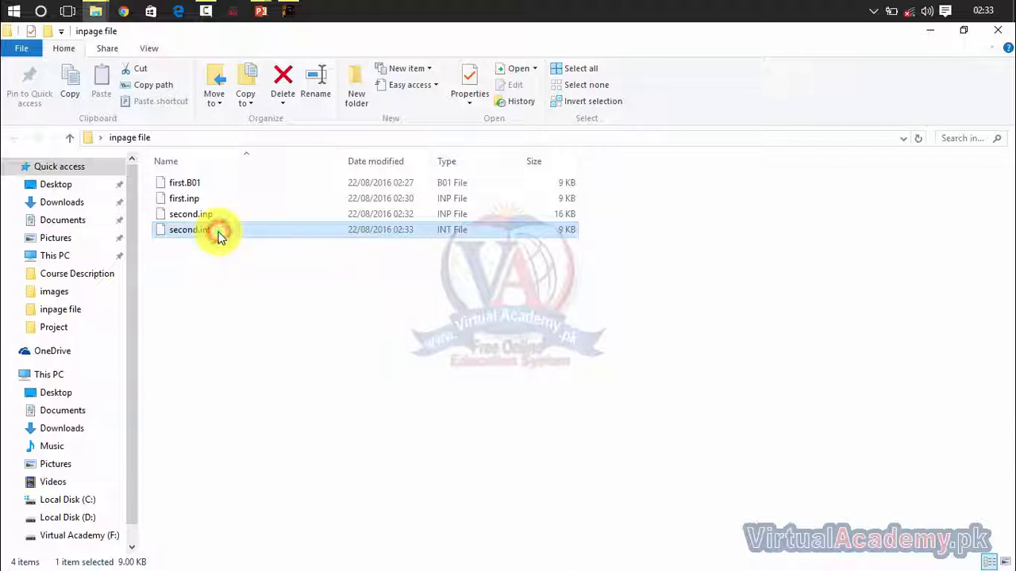
left_click(246, 231)
double_click(246, 232)
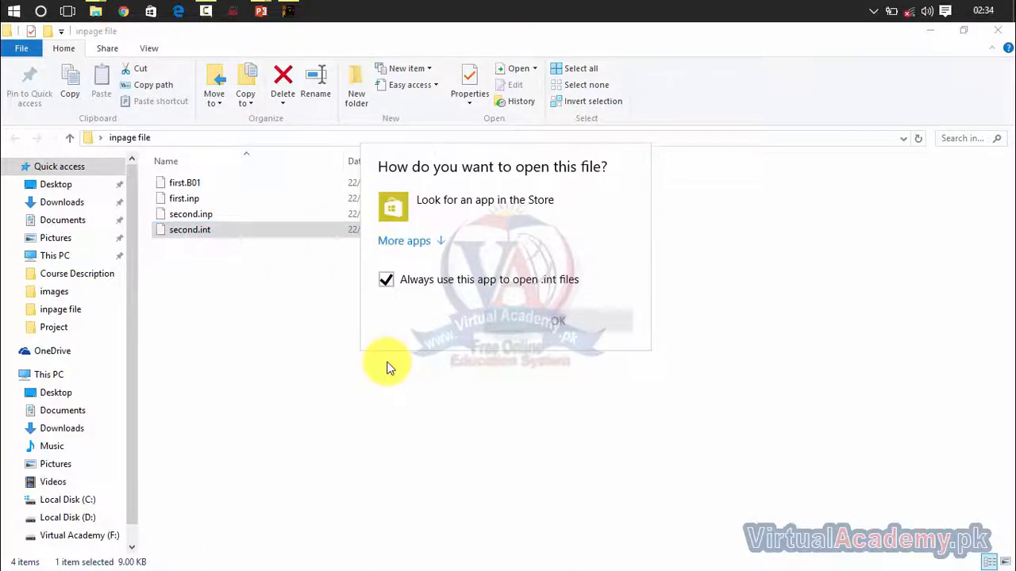
left_click(387, 393)
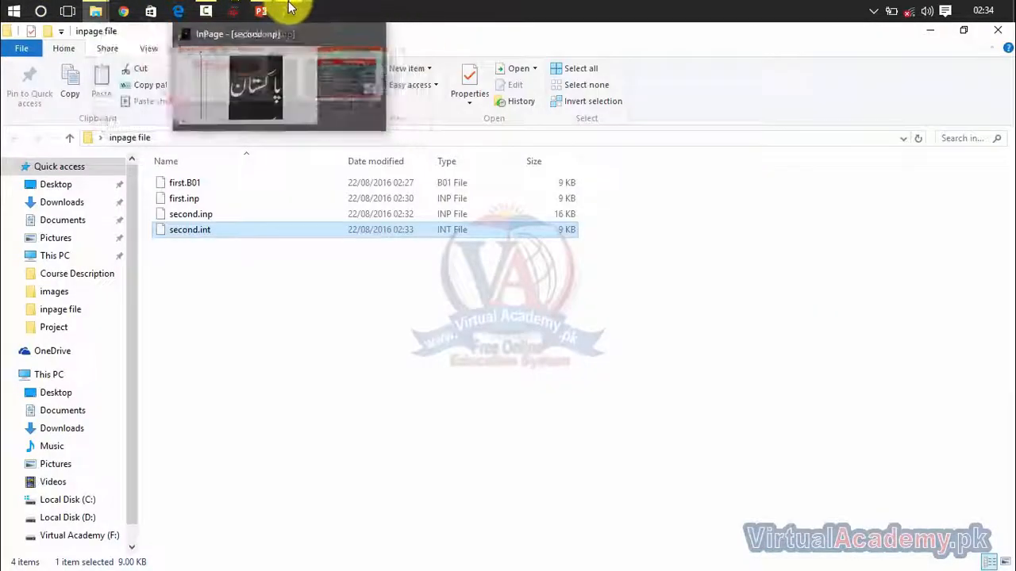
Step: Return to InPage and save the document as second in InPage File (*.inp) format, replacing the existing second.inp
left_click(289, 8)
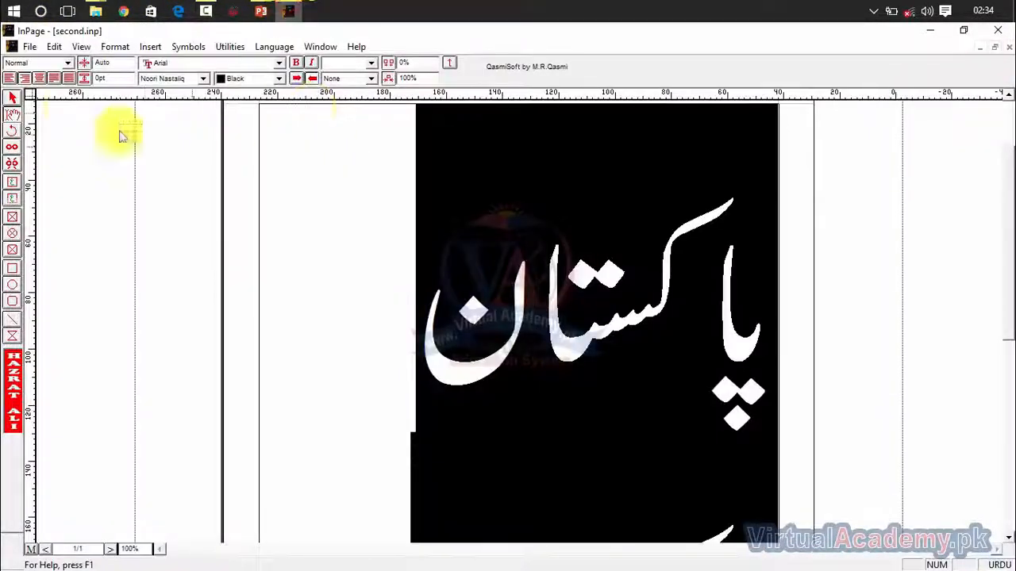
left_click(24, 48)
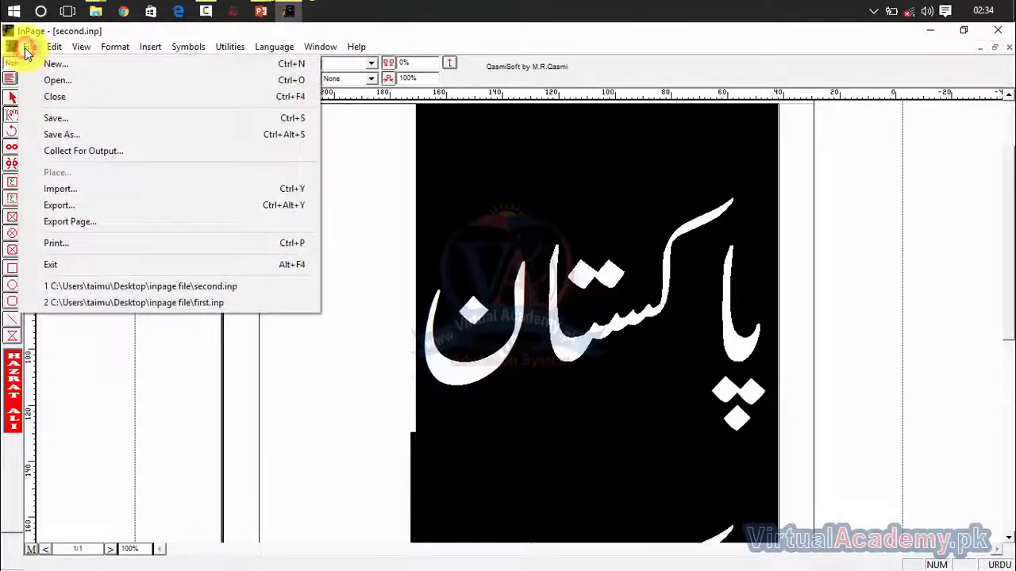
left_click(58, 128)
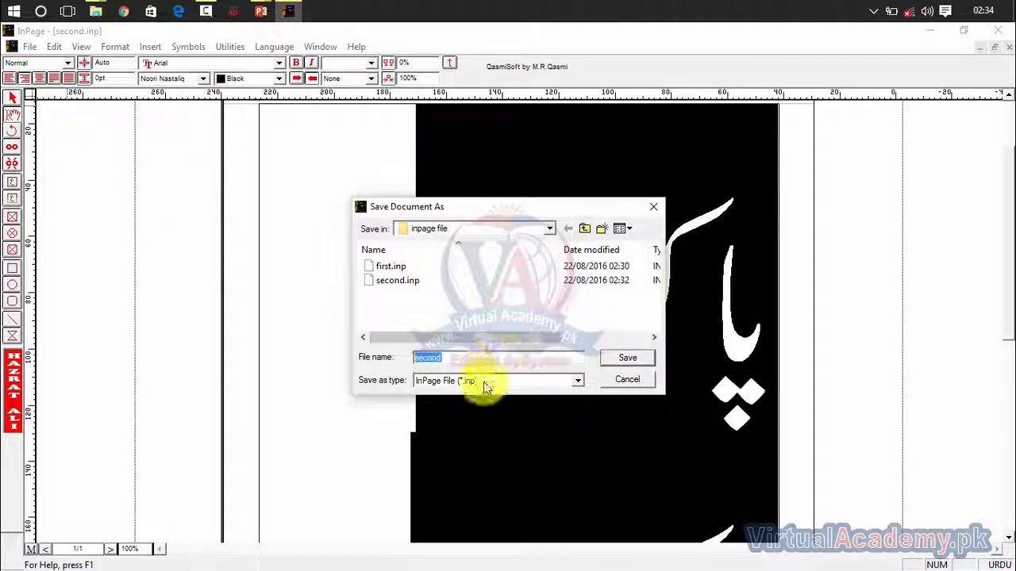
left_click(483, 382)
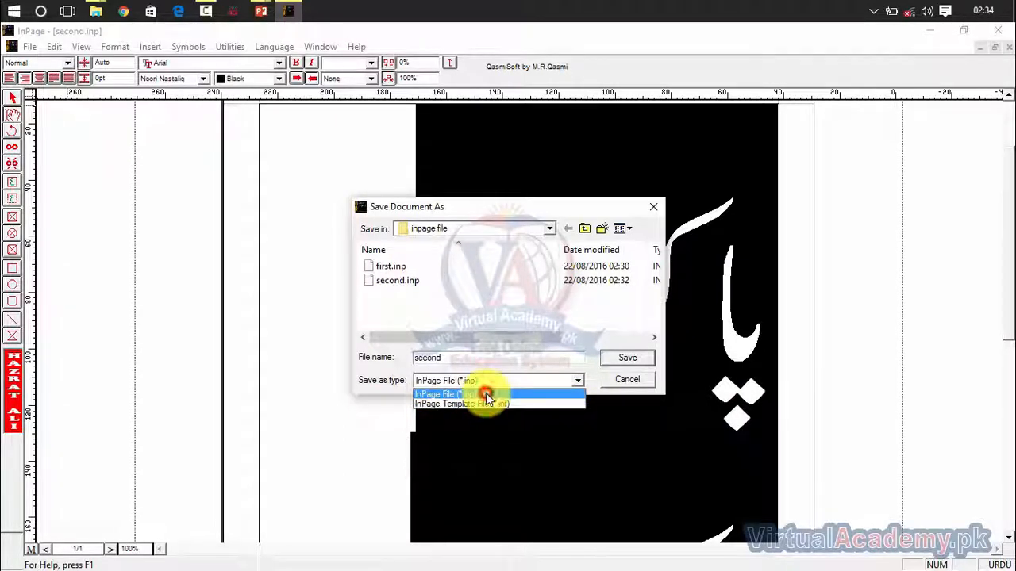
left_click(486, 393)
left_click(636, 364)
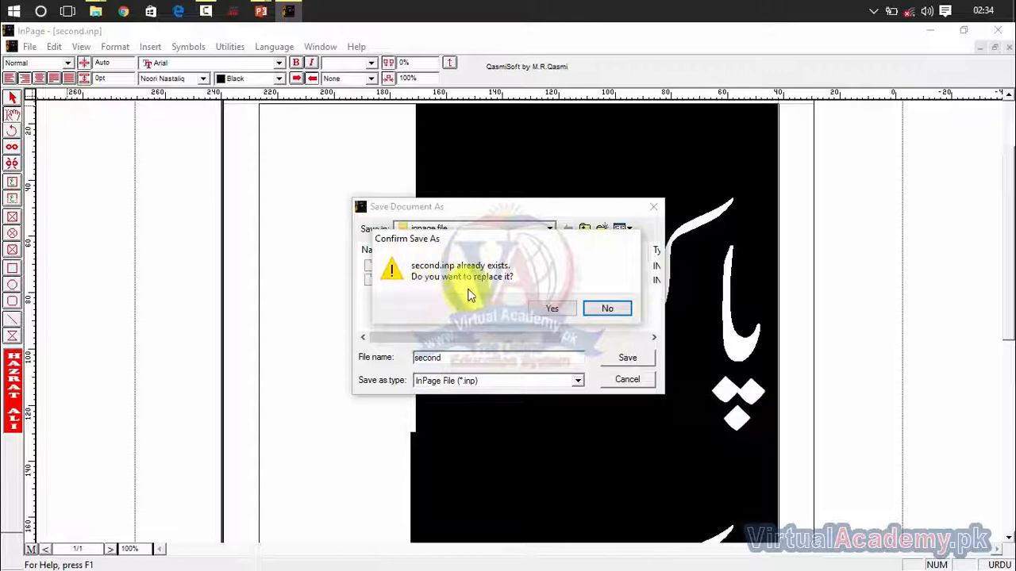
left_click(548, 311)
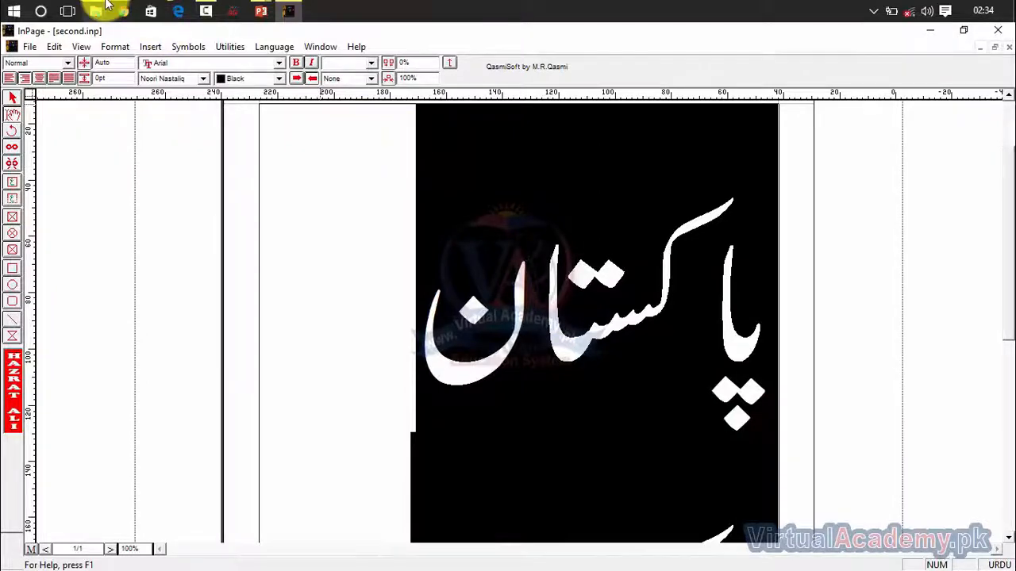
Step: Switch to File Explorer, compare second.inp and second.int in the "inpage file" folder, and return to InPage
mouse_move(99, 11)
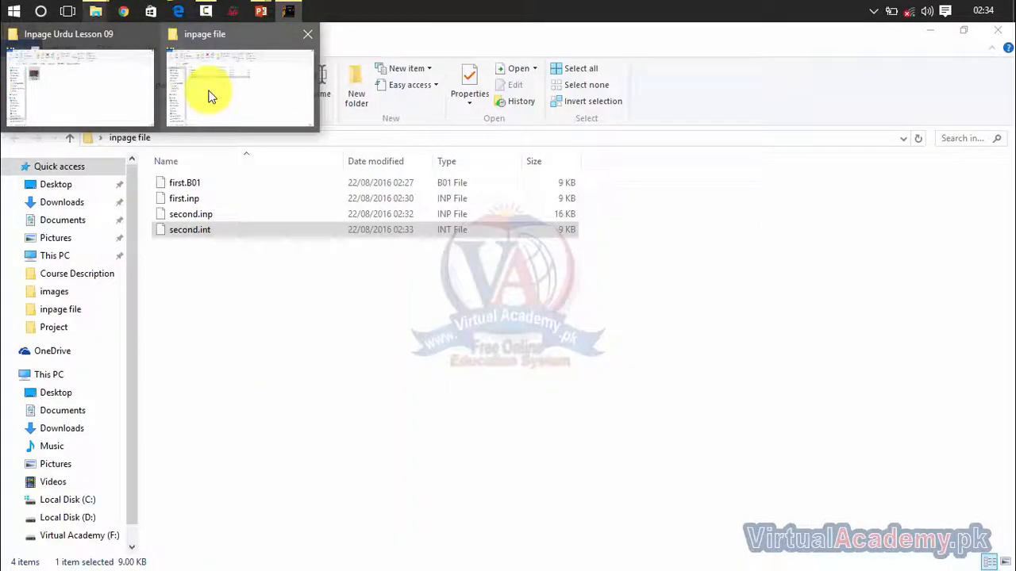
left_click(209, 96)
left_click(193, 214)
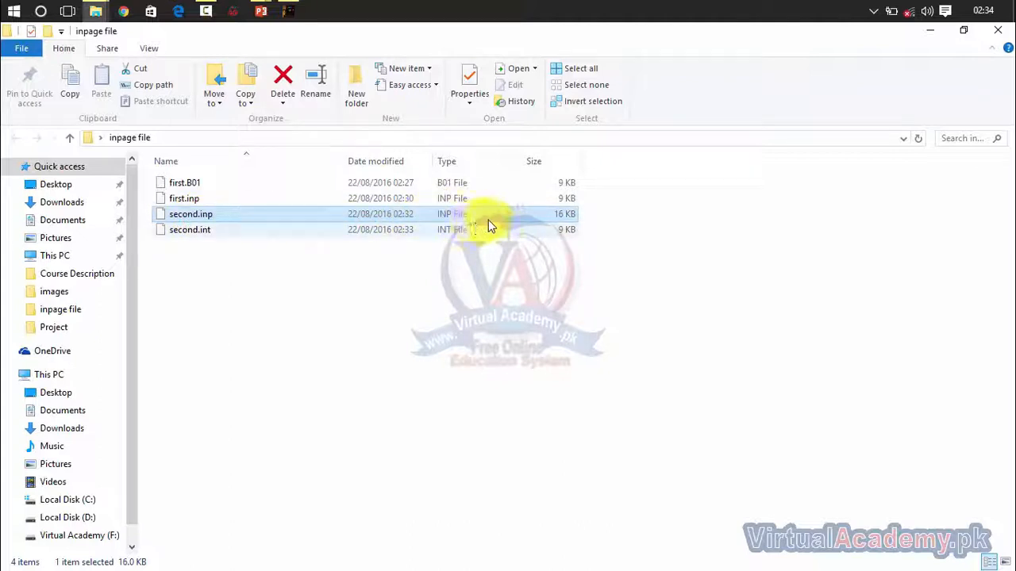
left_click(251, 246)
left_click(238, 229)
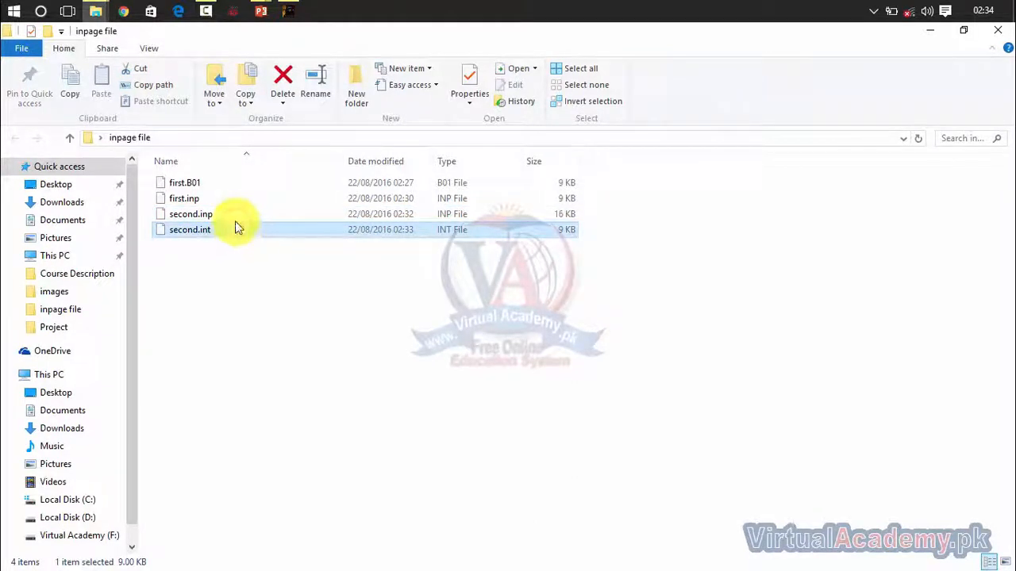
left_click(230, 251)
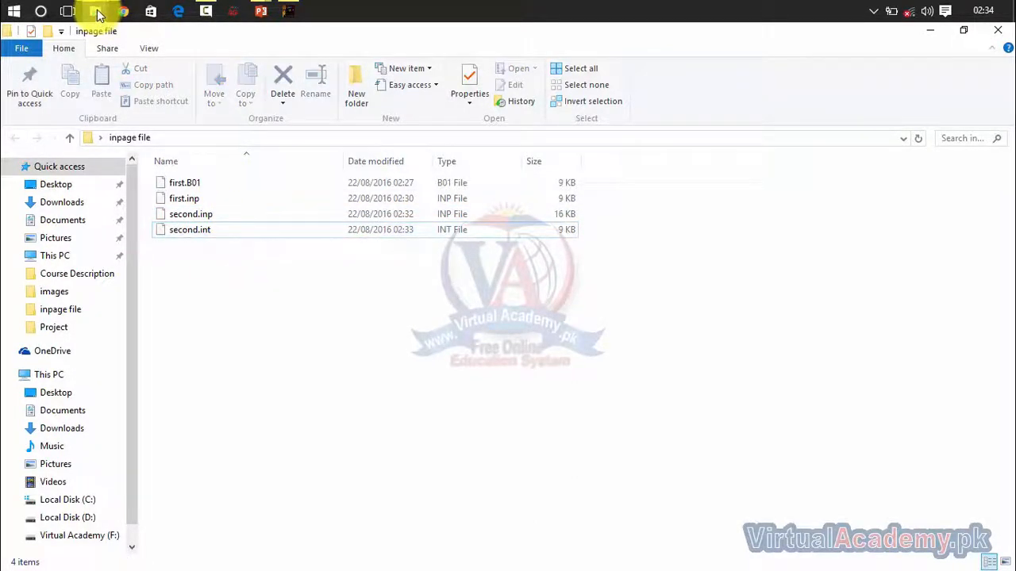
mouse_move(95, 12)
mouse_move(286, 12)
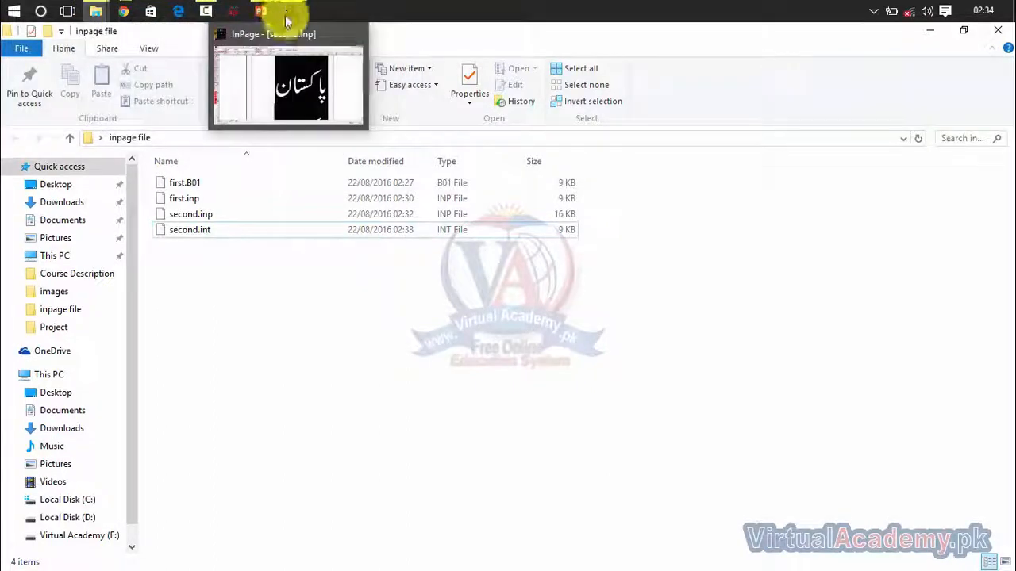
left_click(308, 82)
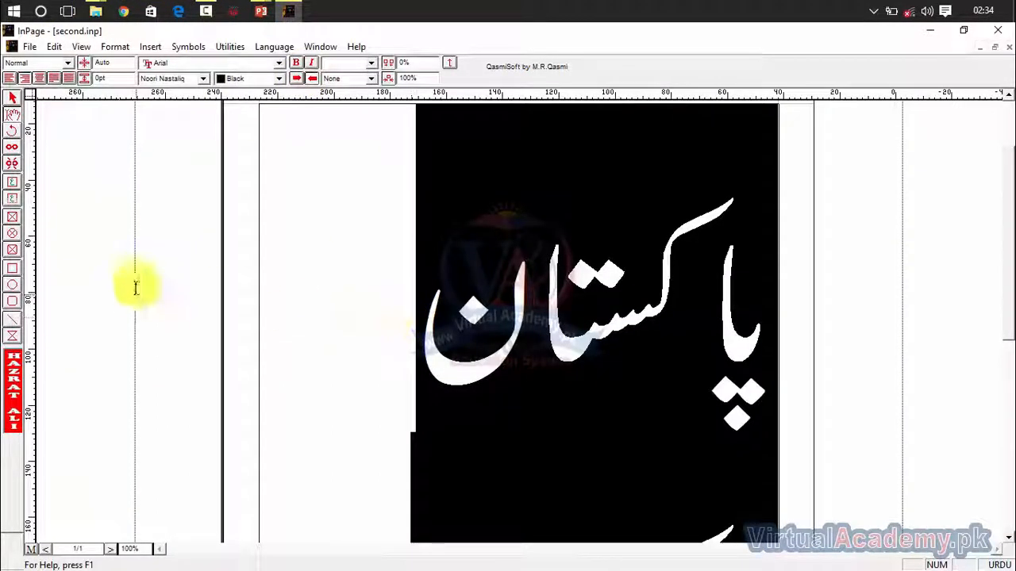
Step: Delete all the selected پاکستان text from second.inp
left_click(29, 48)
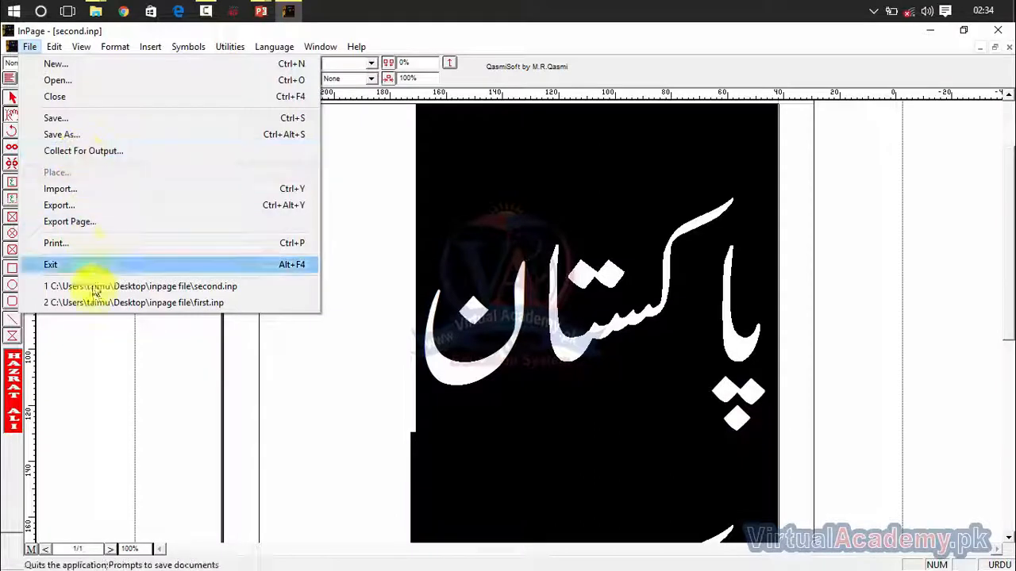
left_click(381, 418)
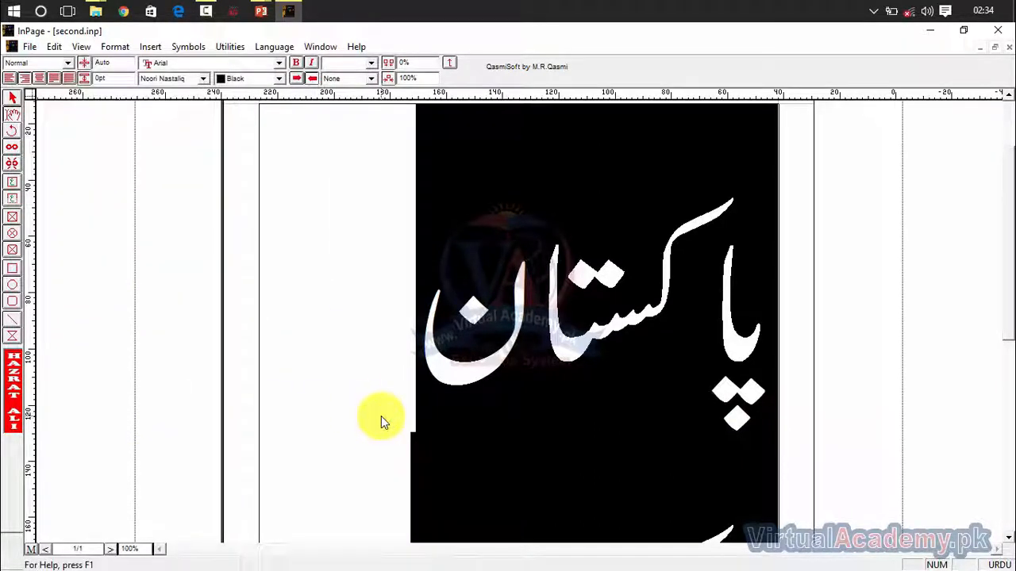
key("Delete")
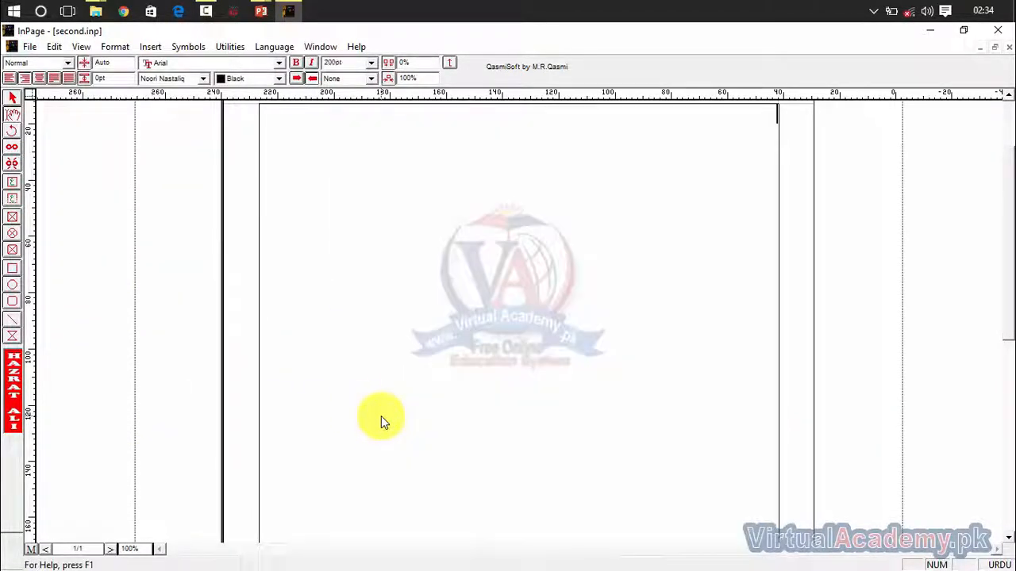